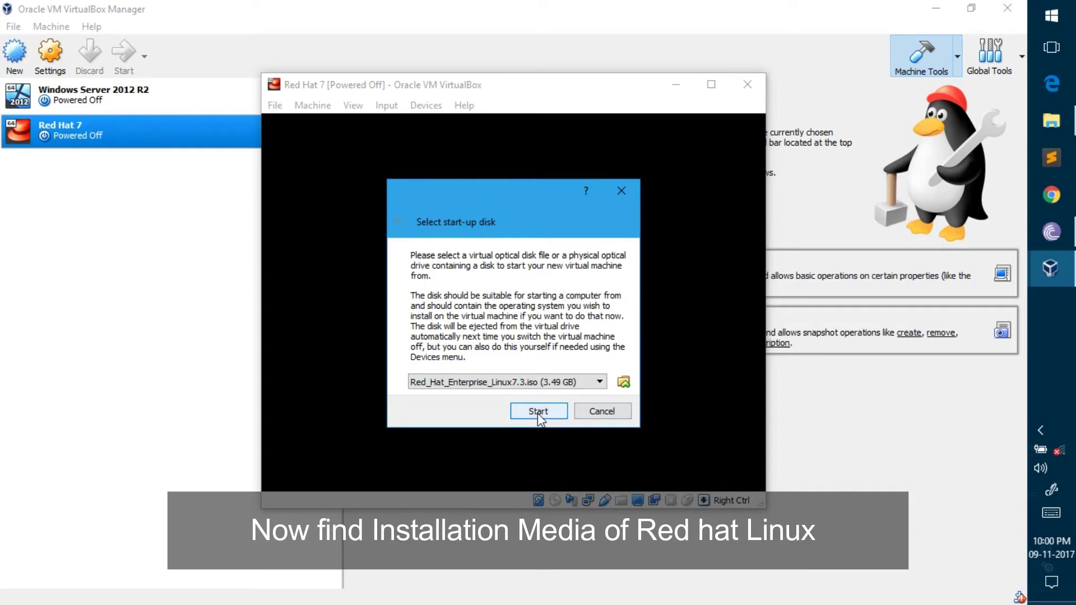
Step: Start the Red Hat 7 VM and switch it to Scaled Mode in an enlarged, repositioned window
click(537, 411)
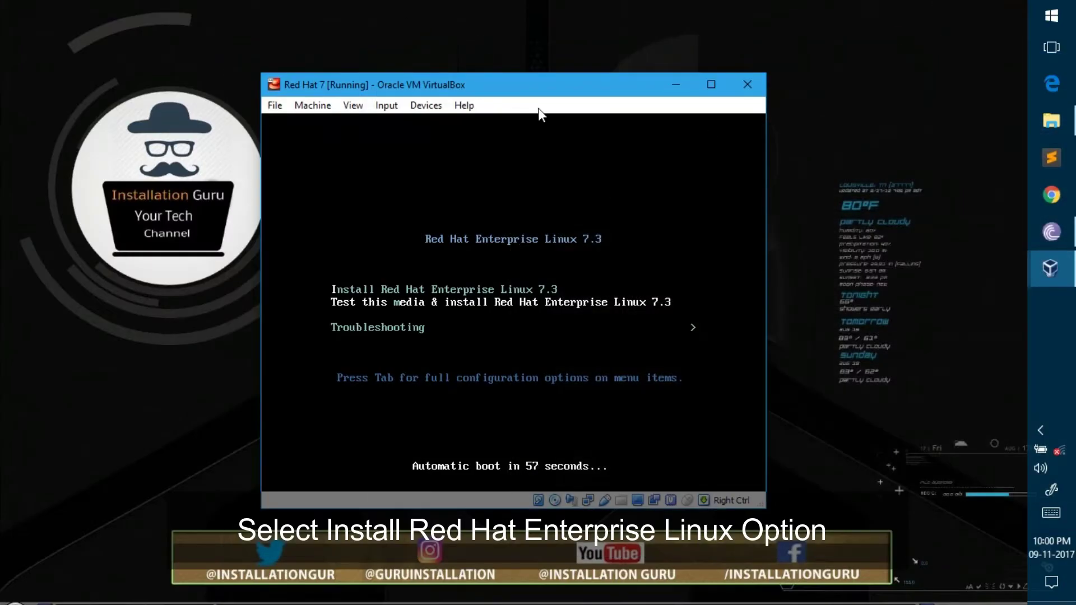
drag(545, 87, 557, 55)
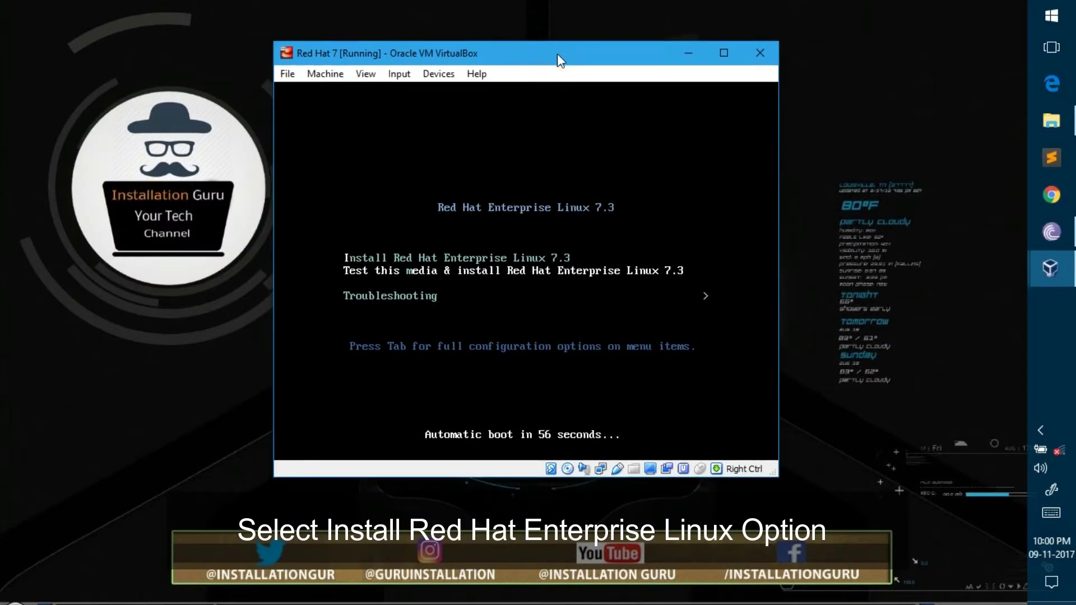
click(361, 75)
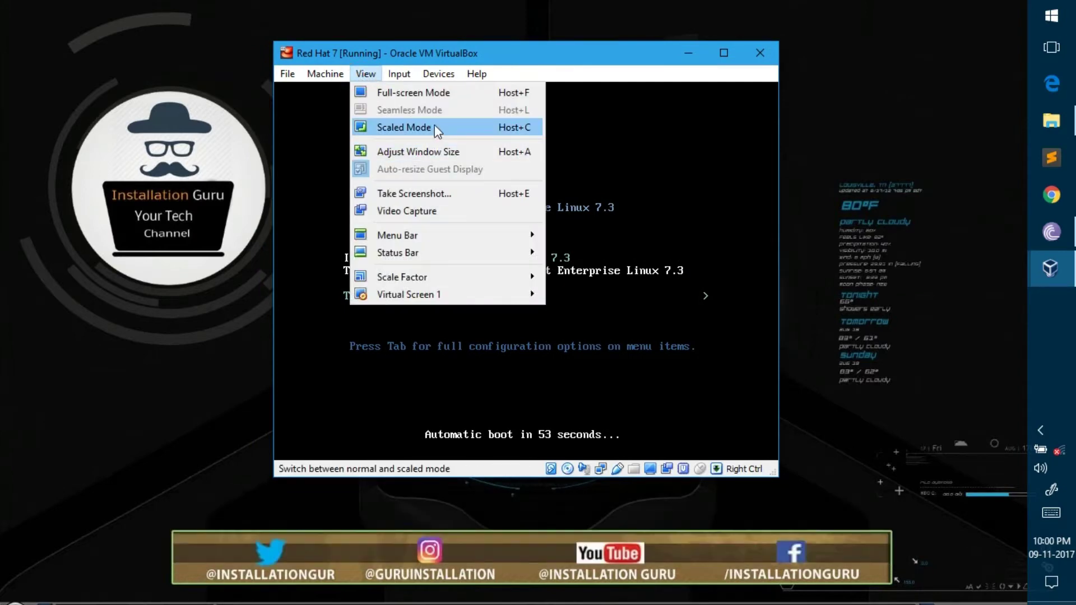
click(435, 127)
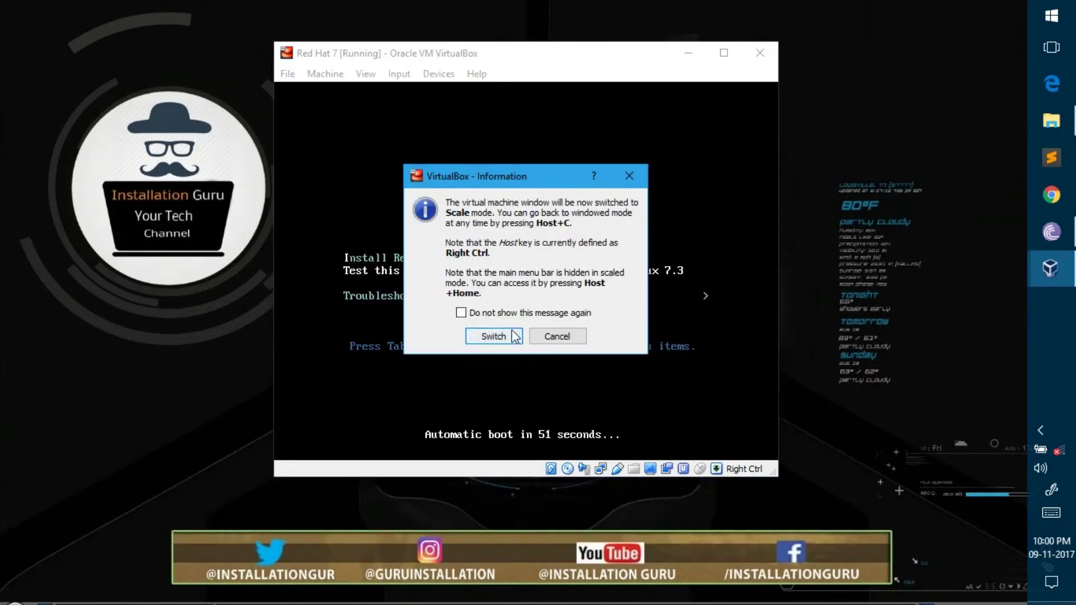
click(515, 336)
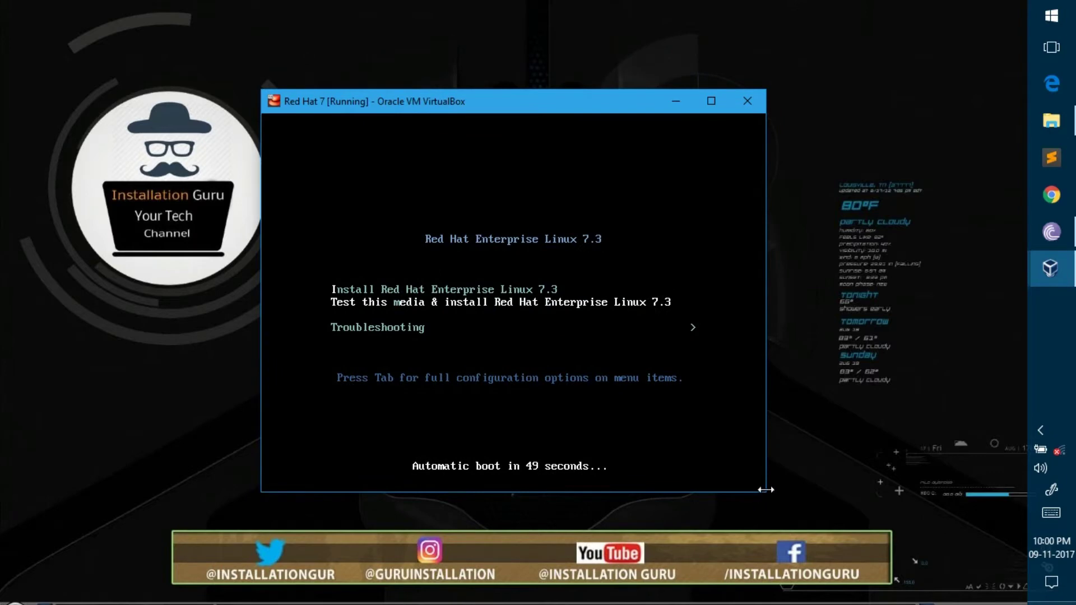
drag(765, 492, 1020, 557)
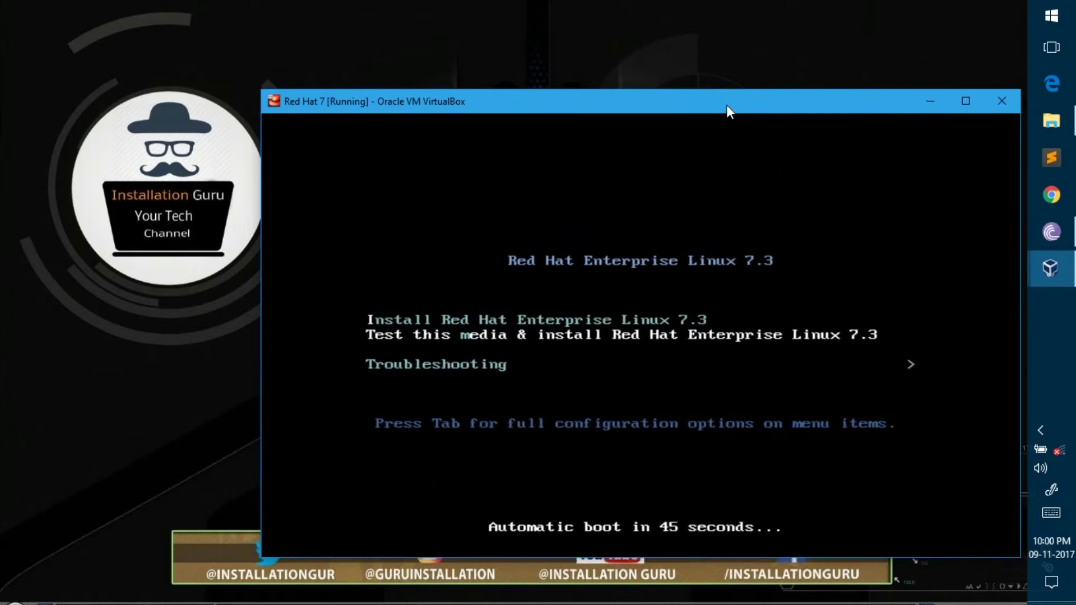
drag(727, 107, 714, 45)
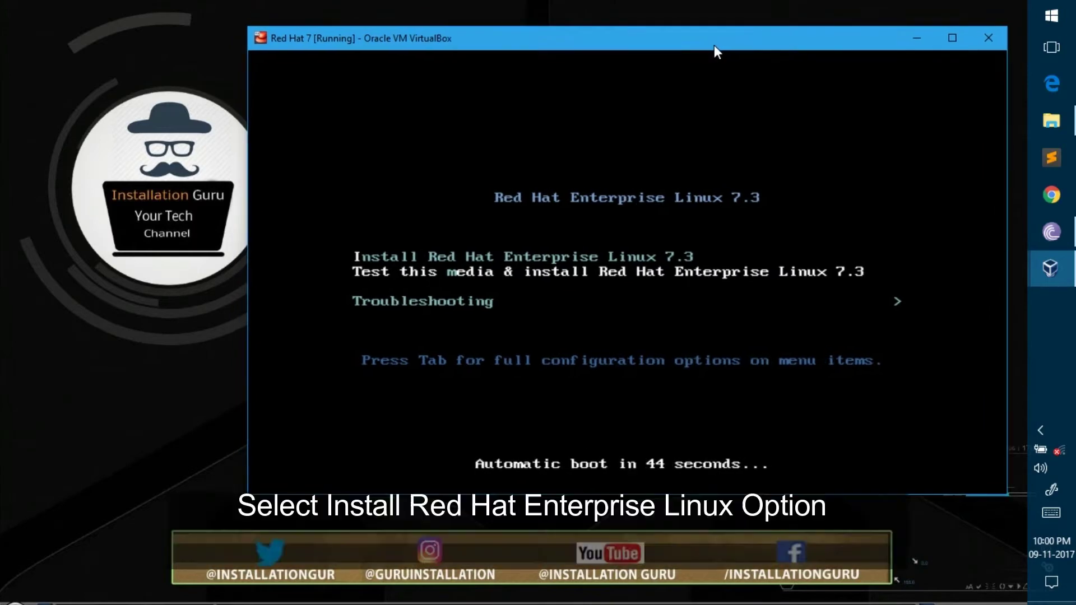
Step: Capture input into the VM and boot the Install Red Hat Enterprise Linux 7.3 entry
click(631, 117)
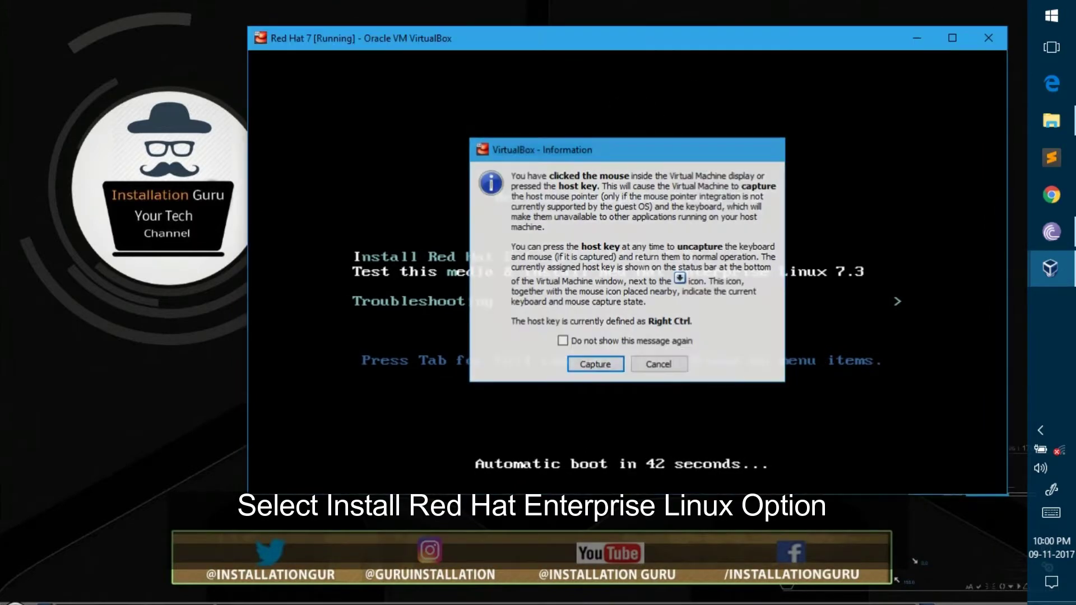
key(Return)
key(Up)
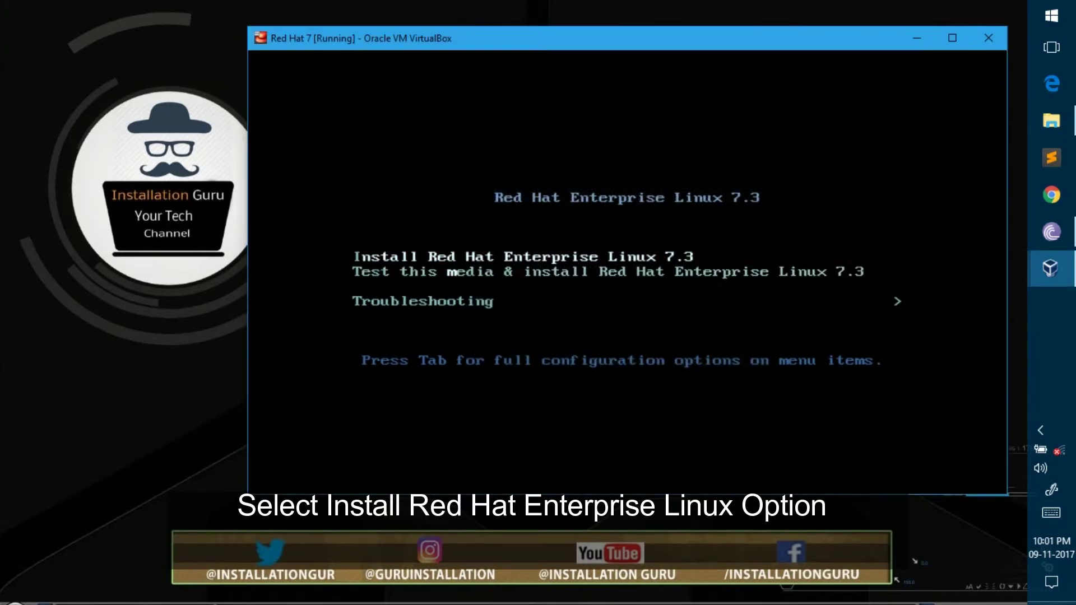
key(Return)
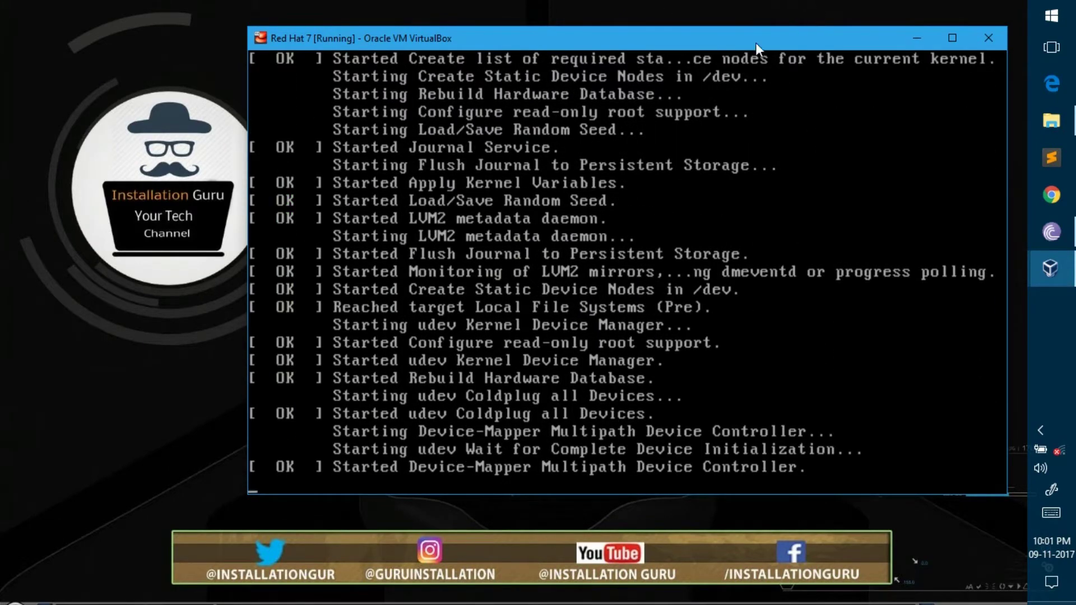
drag(648, 36, 664, 18)
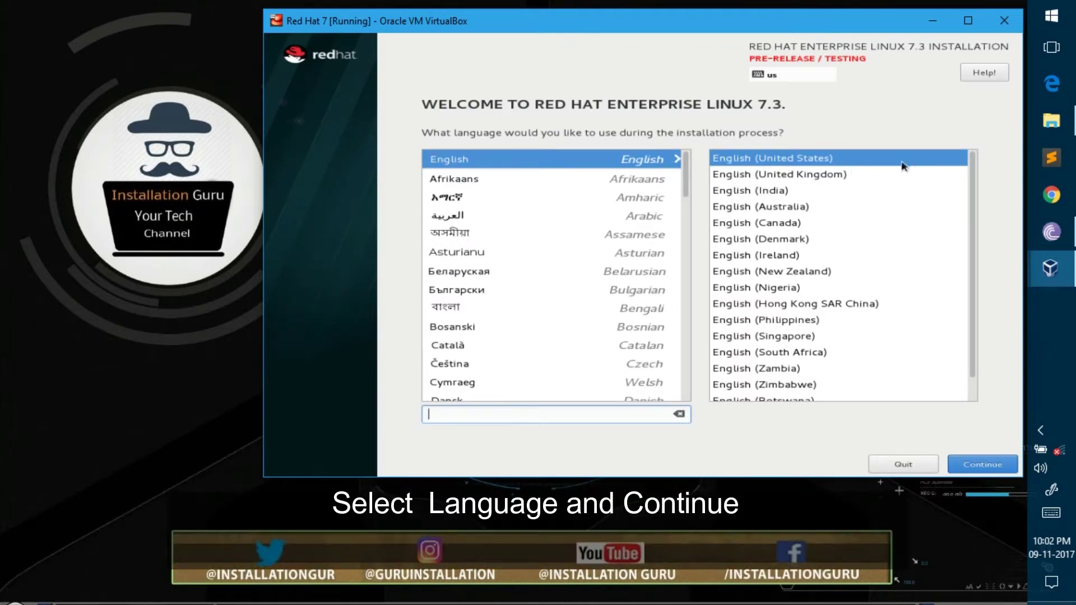
Step: Accept English (United States) on the welcome screen and continue
click(996, 469)
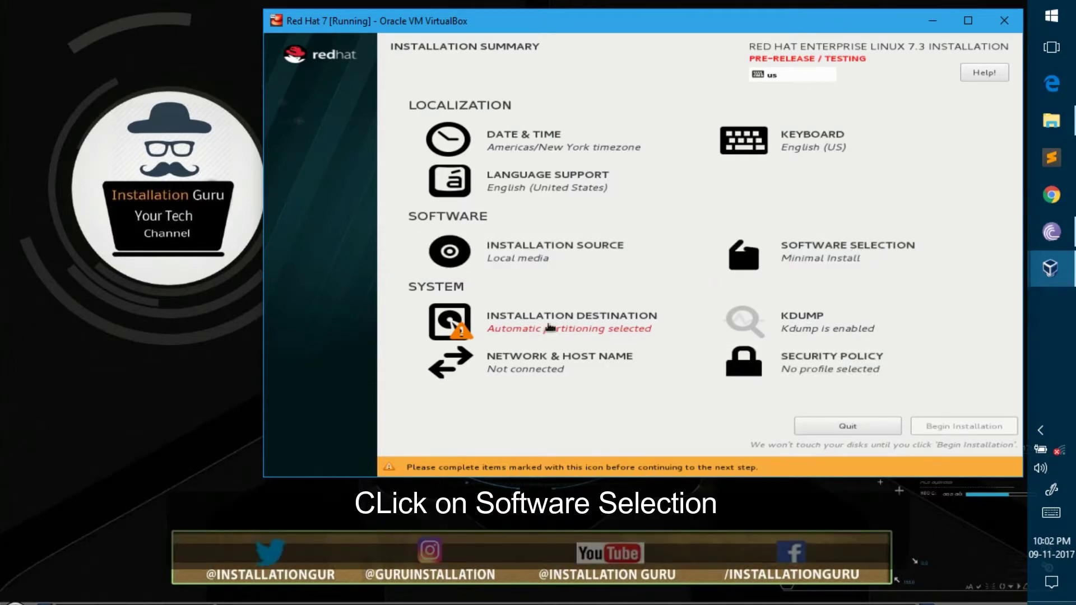
Step: Choose Server with GUI as the base environment and check the Backup Server add-on
click(834, 258)
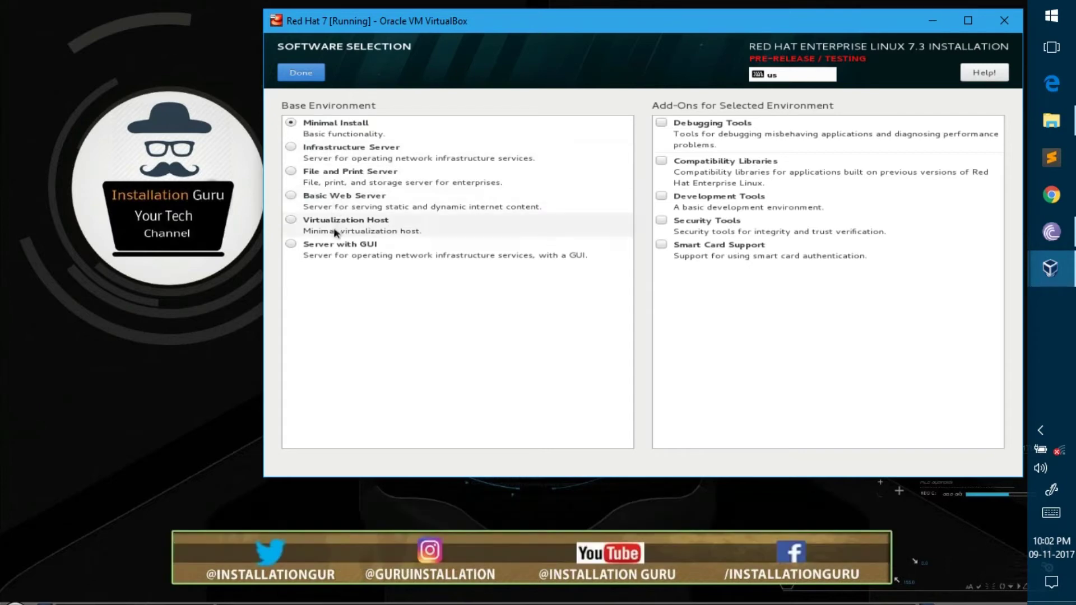
click(295, 252)
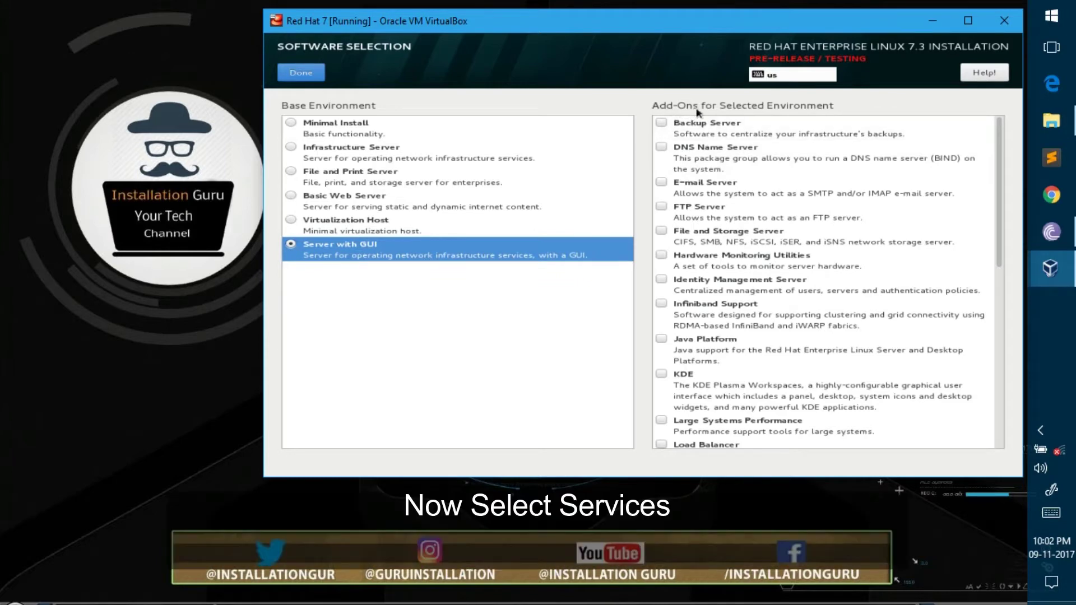
click(715, 129)
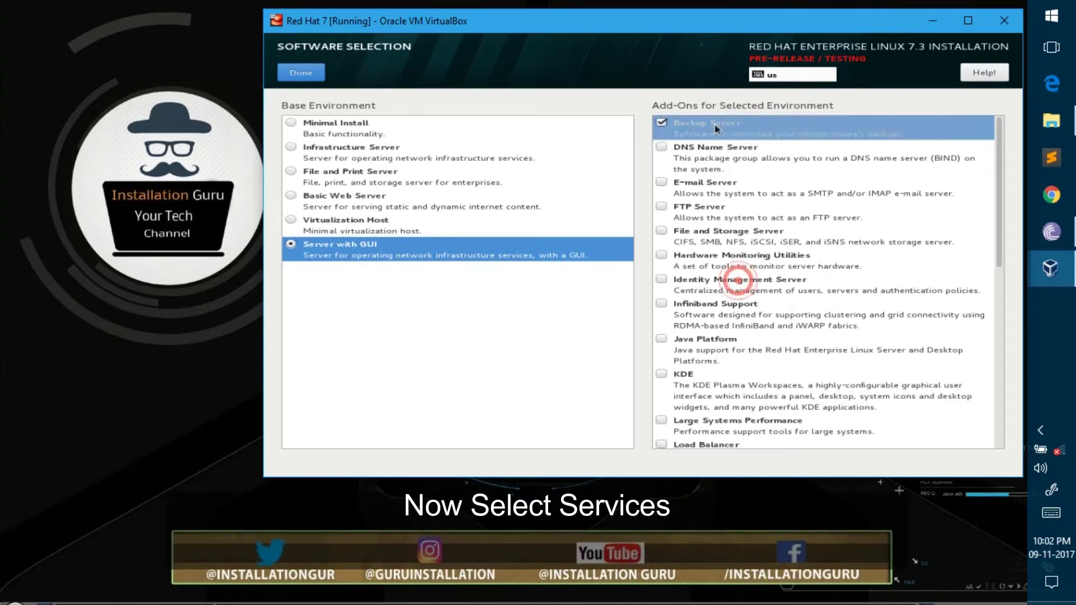
Step: Check the add-ons from DNS Name Server through Mainframe Access
key(Down)
key(space)
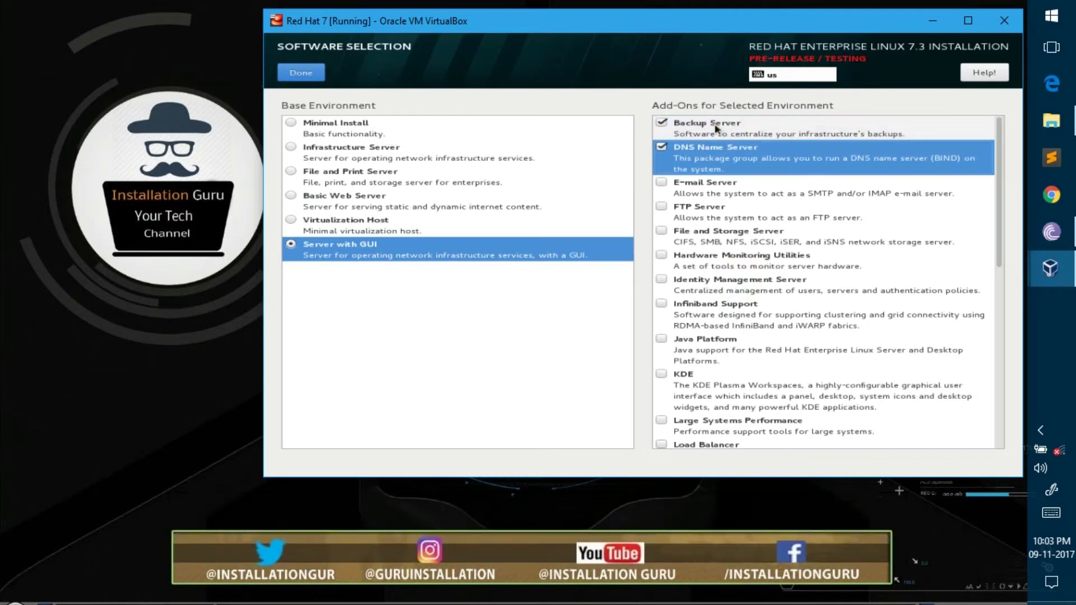
key(Down)
key(space)
key(Down)
key(space)
key(Down)
key(space)
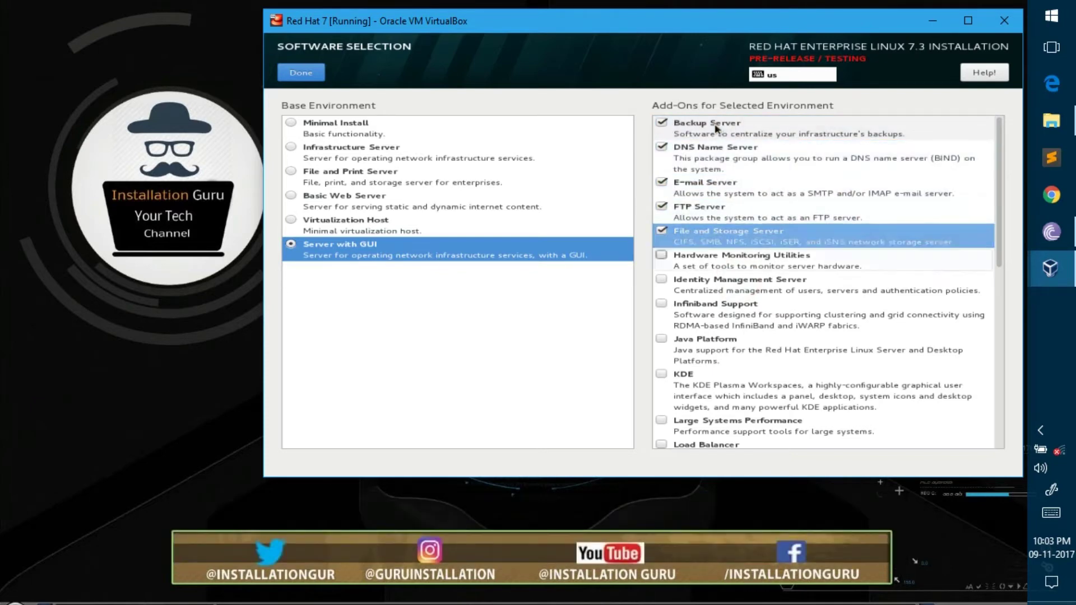
key(Down)
key(space)
key(Down)
key(space)
key(Down)
key(space)
key(Down)
key(space)
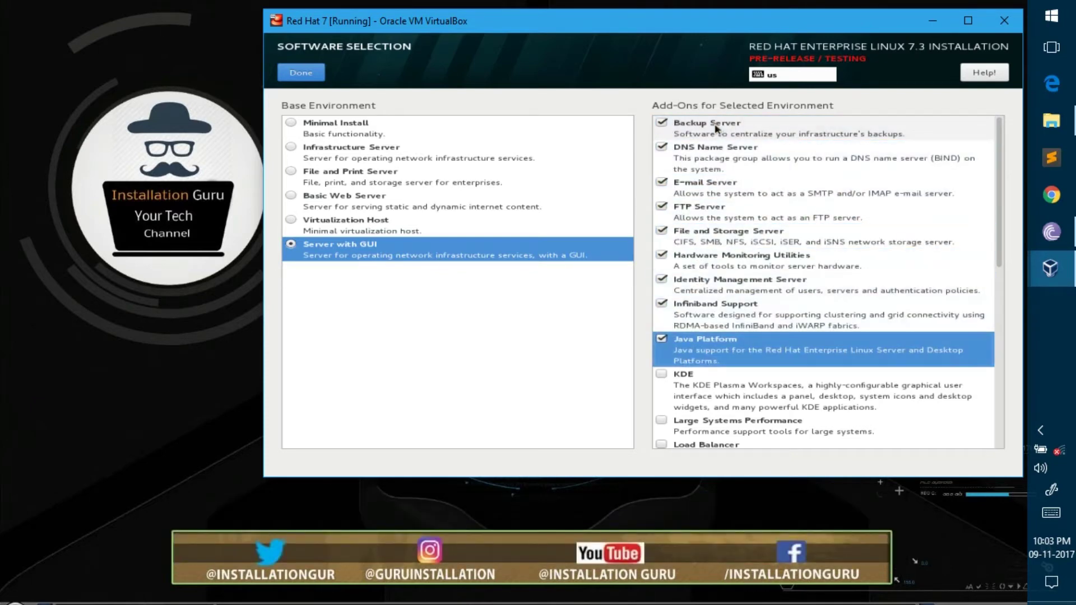
key(Down)
key(space)
key(Down)
key(space)
key(Down)
key(space)
key(Down)
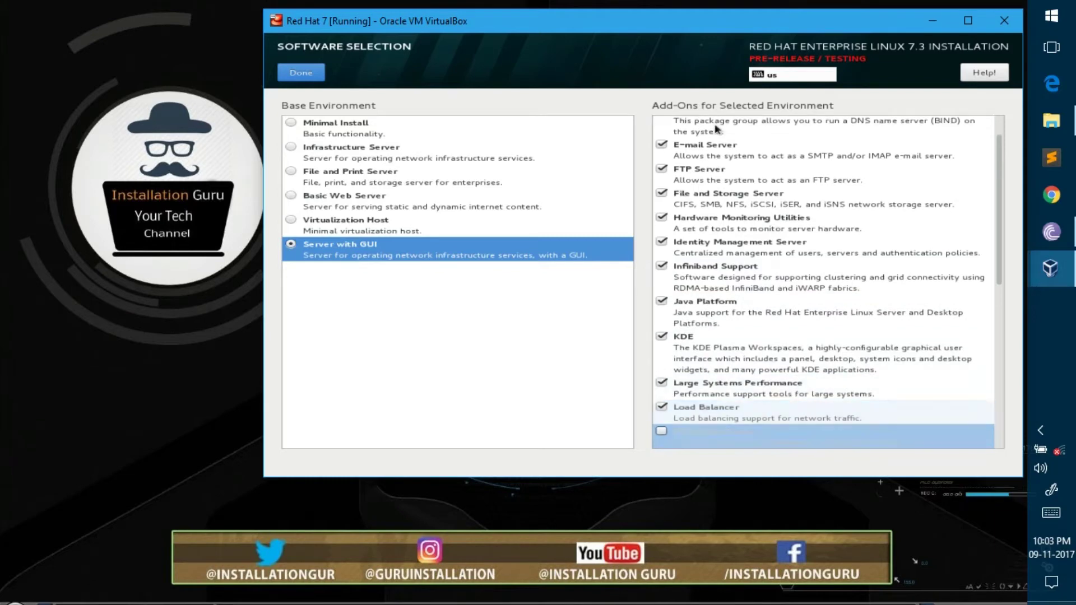
key(space)
Step: Check the add-ons from MariaDB Database Server through Virtualization Tools
key(Down)
key(space)
key(Down)
key(space)
key(Down)
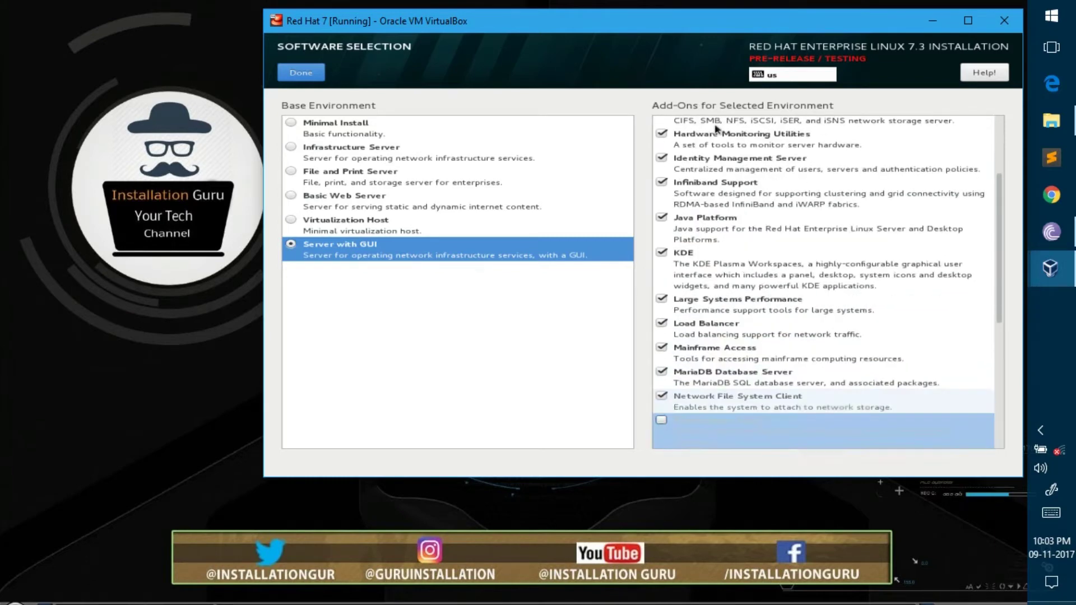
key(space)
key(Down)
key(space)
key(Down)
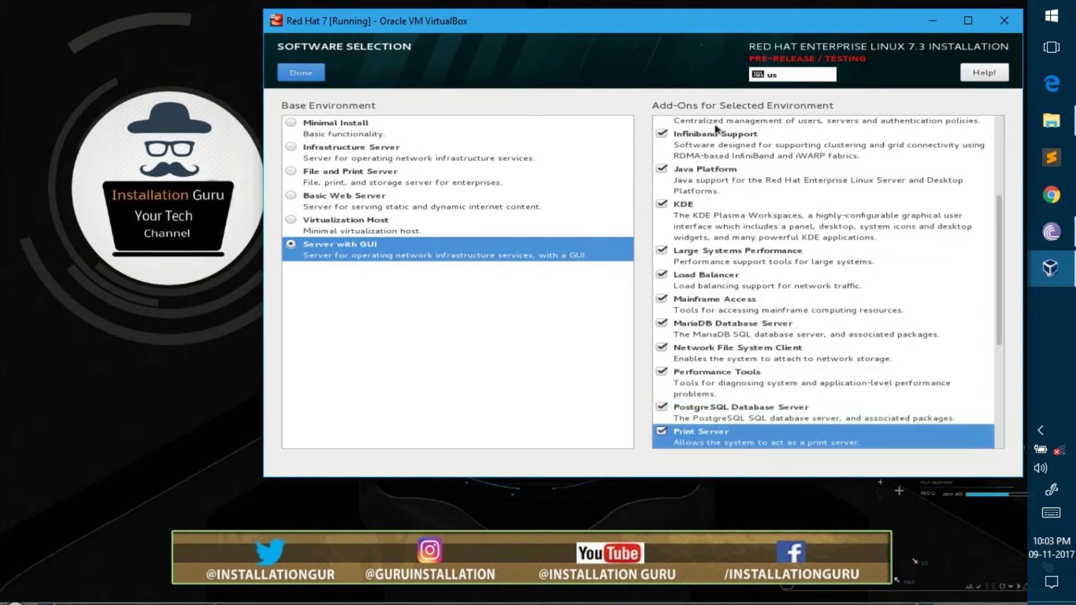
key(Down)
key(space)
key(Down)
key(space)
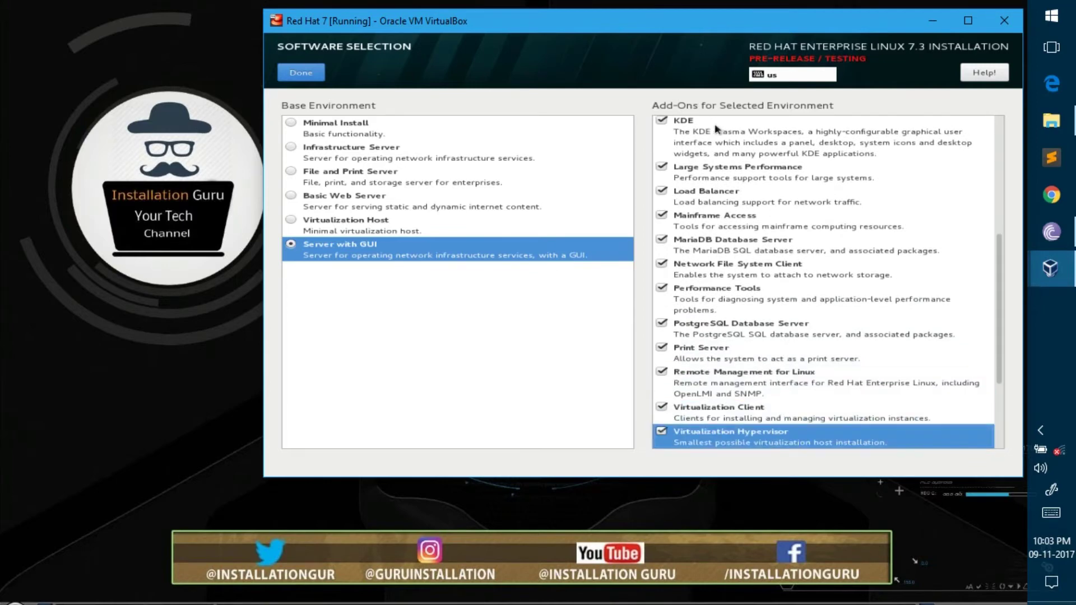
key(Down)
key(space)
key(Down)
key(space)
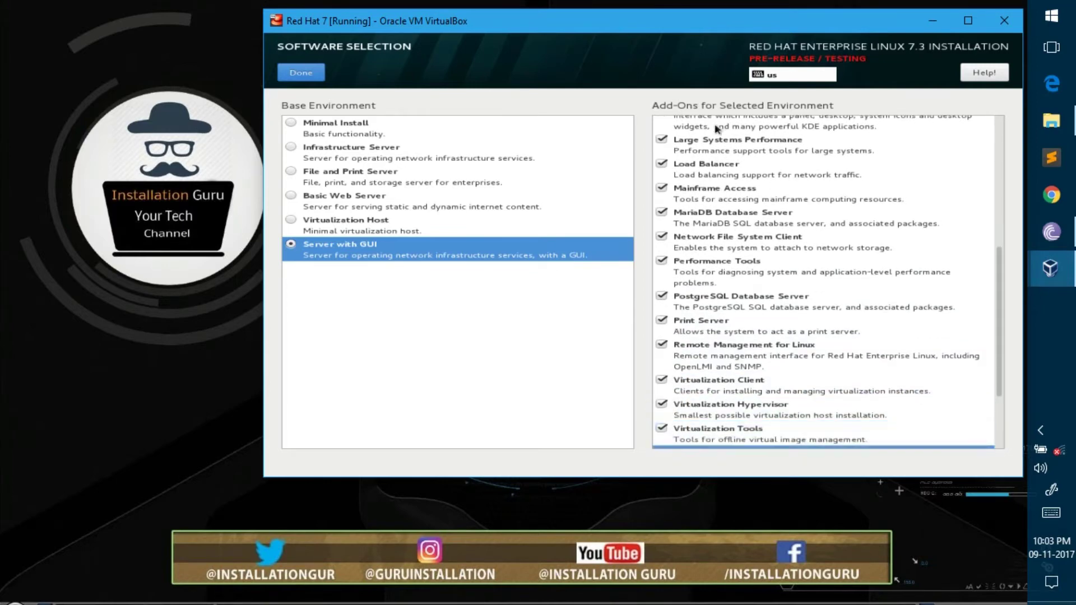
Step: Check Compatibility Libraries, Development Tools, Security Tools and Smart Card Support, then confirm the selection
key(space)
key(Down)
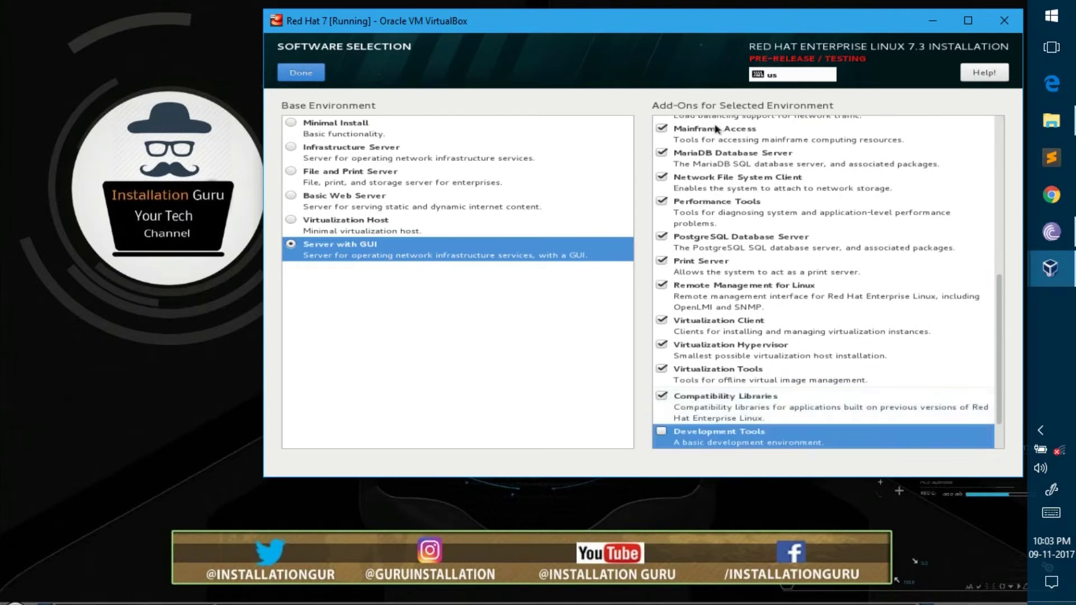
key(space)
key(Down)
key(space)
key(Down)
key(space)
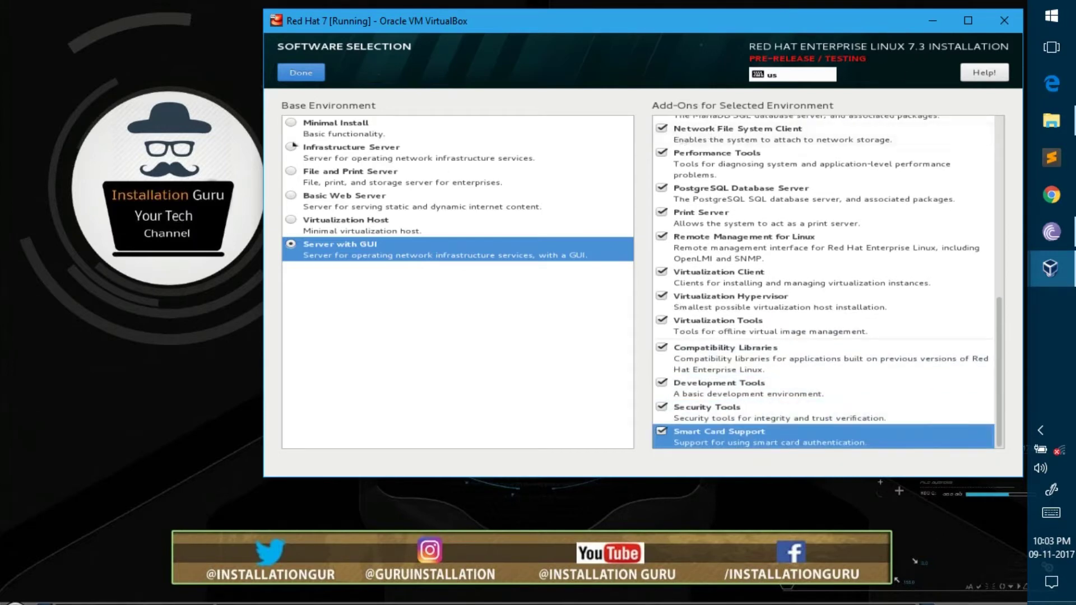
click(301, 73)
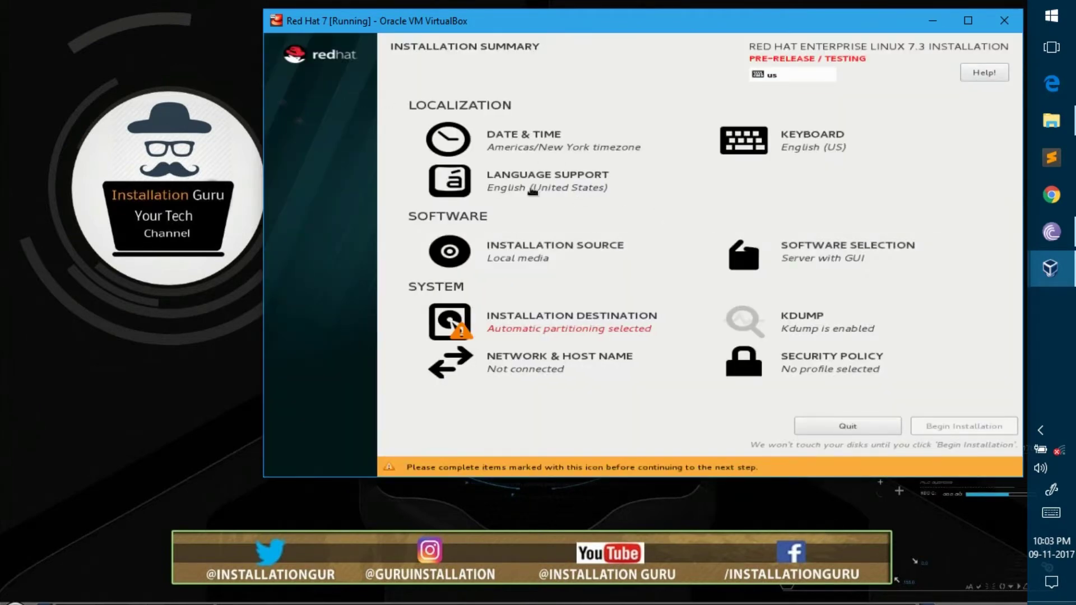
Step: Select the 8192 MiB ATA VBOX HARDDISK as destination with automatic partitioning
click(529, 331)
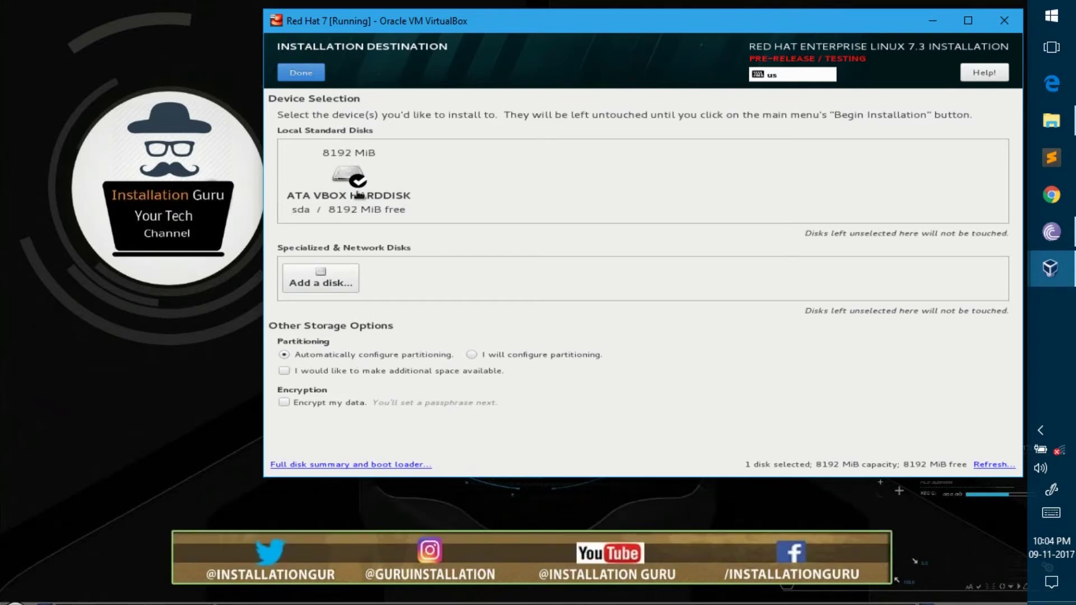
click(358, 184)
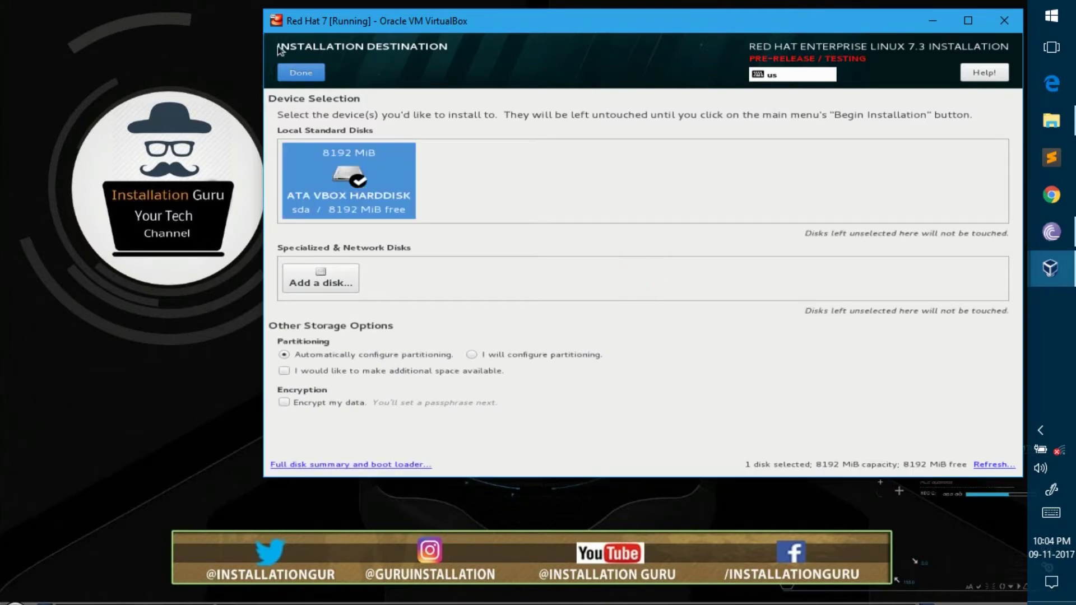
click(301, 72)
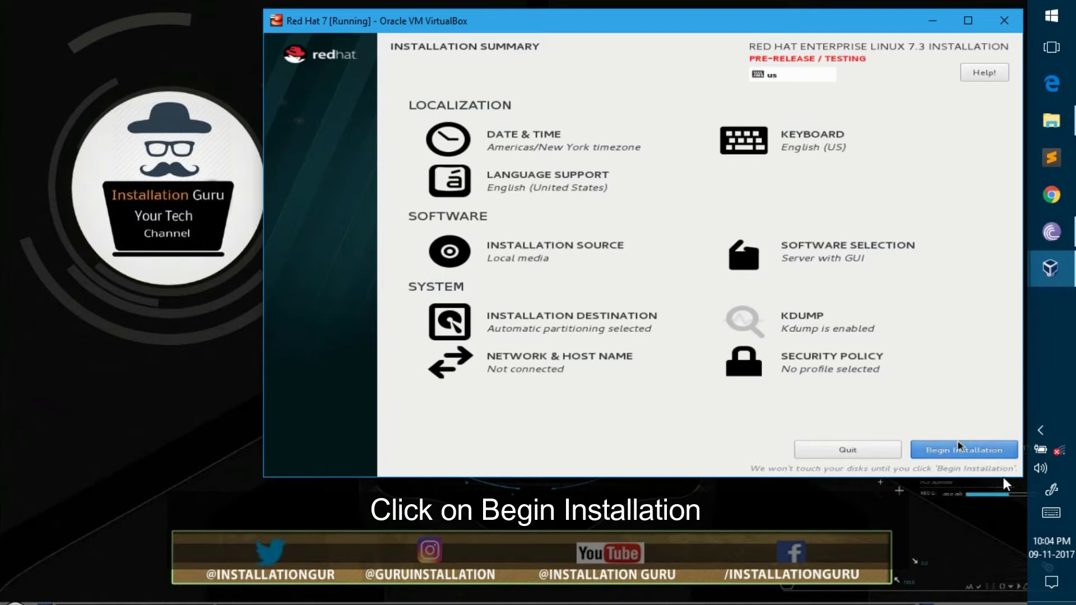
Step: Begin installing Red Hat Enterprise Linux 7.3 and bring up the Root Password page
click(946, 442)
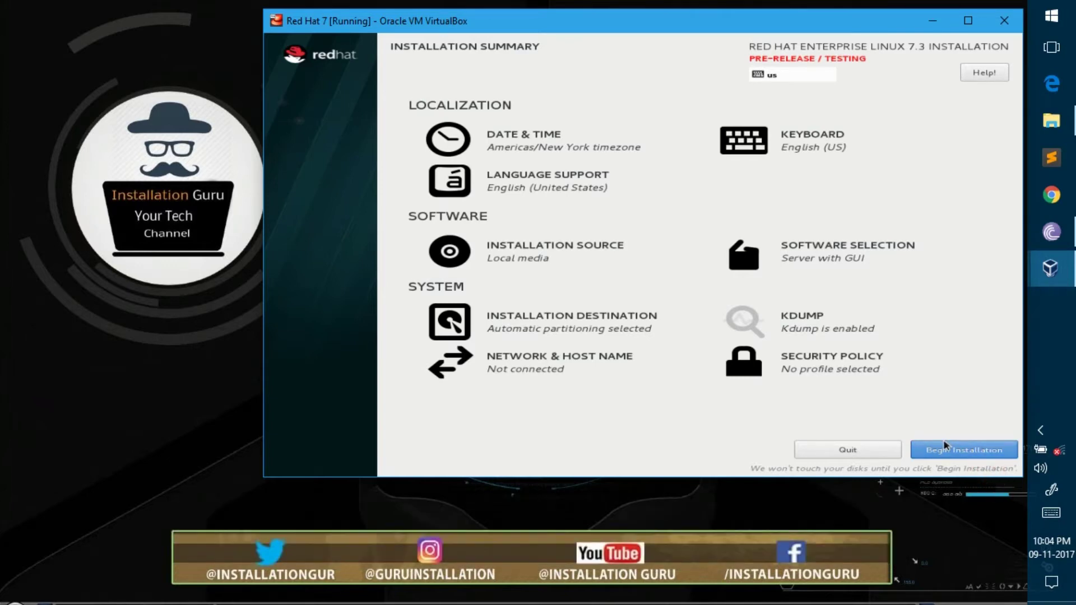
click(945, 445)
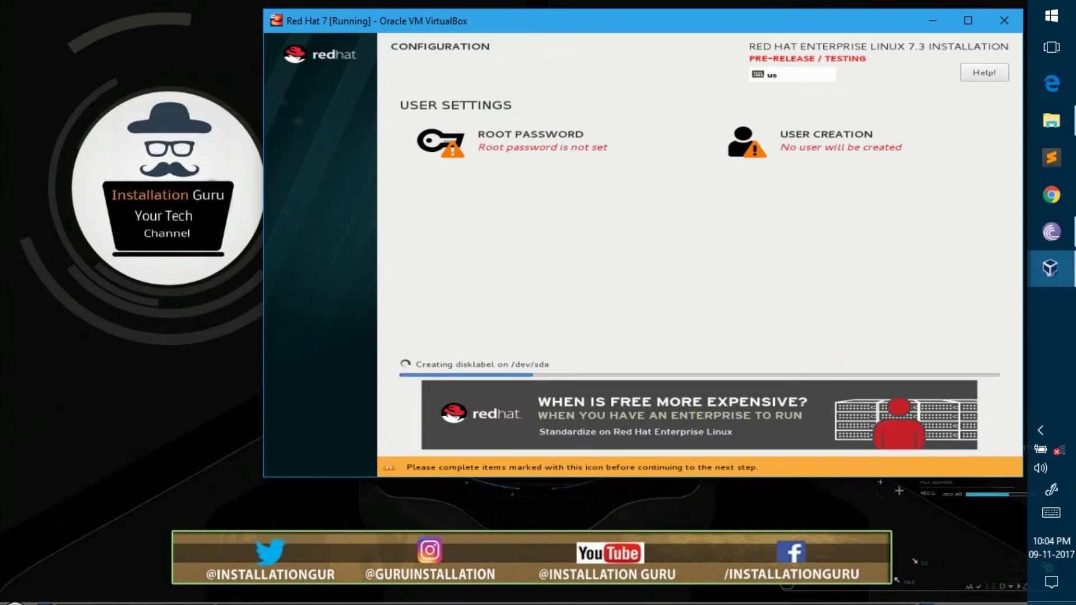
click(500, 140)
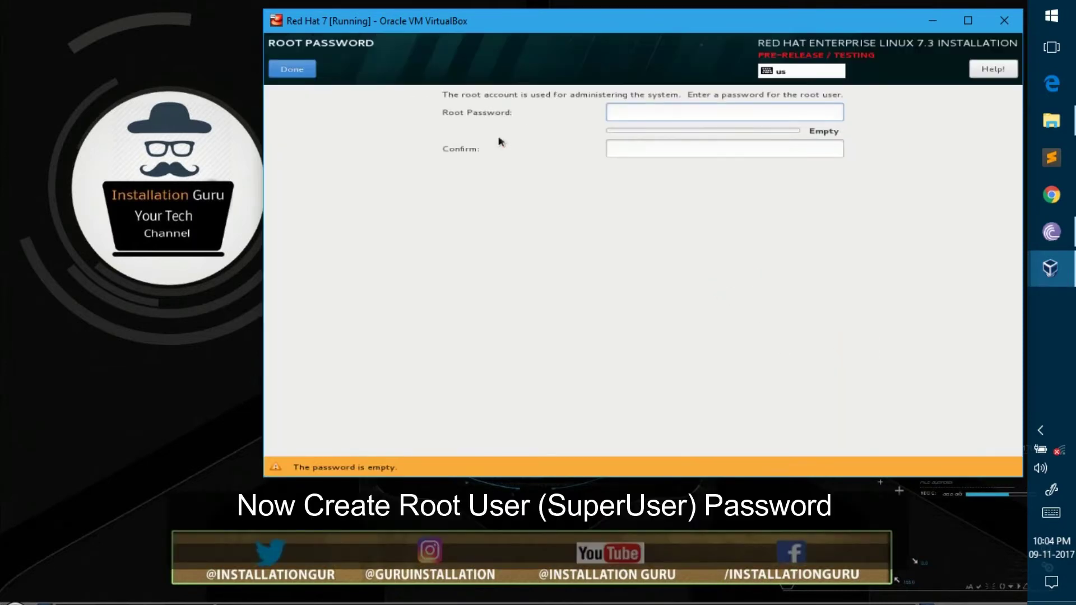
Step: Enter and confirm the root password, accepting the weak-password warning
text(red)
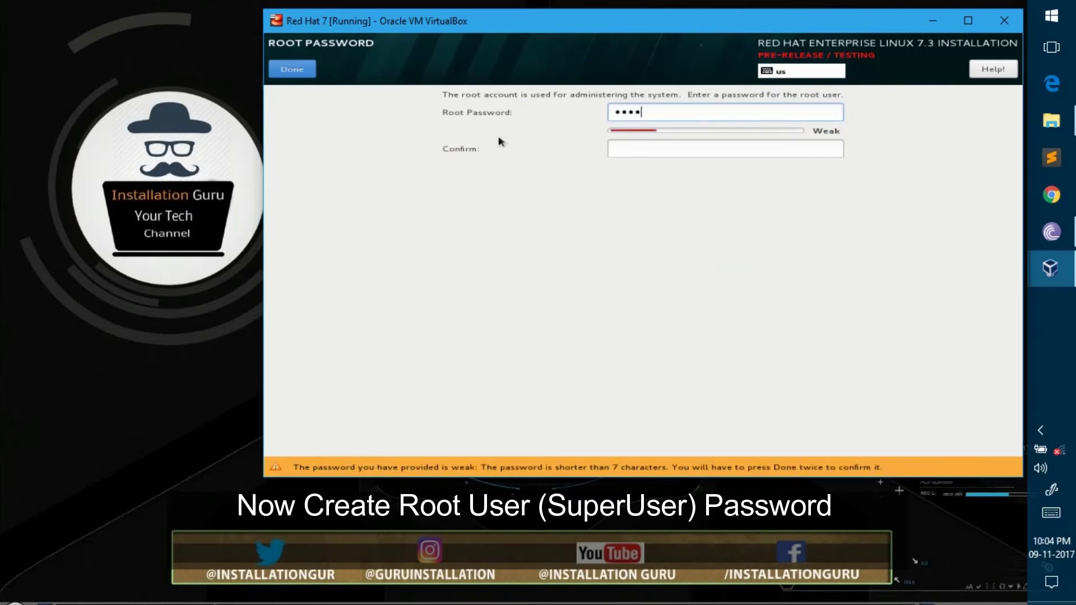
text(•••••)
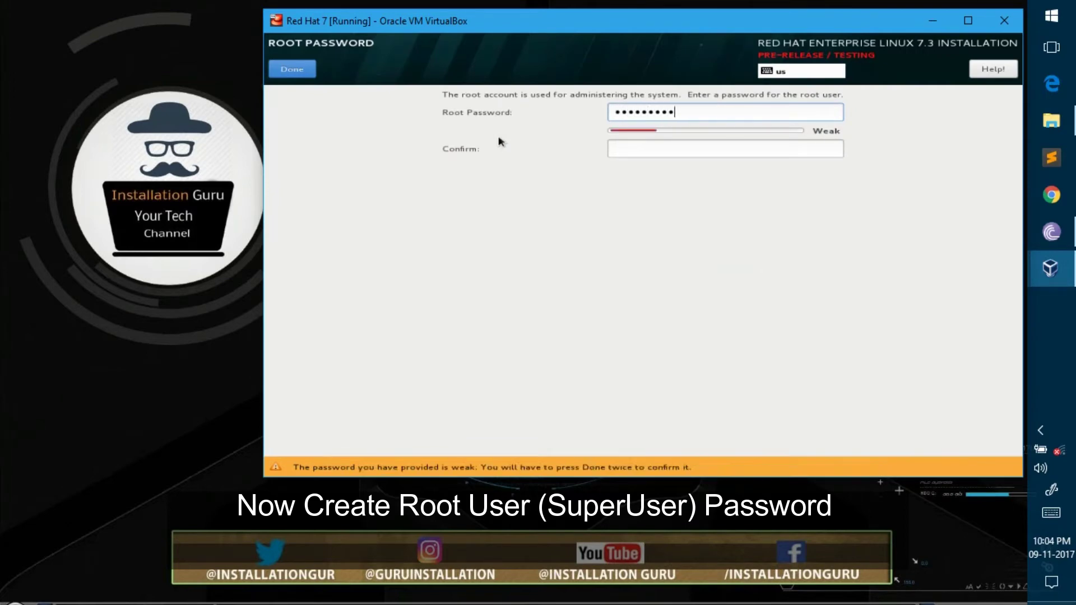
key(Tab)
text(•)
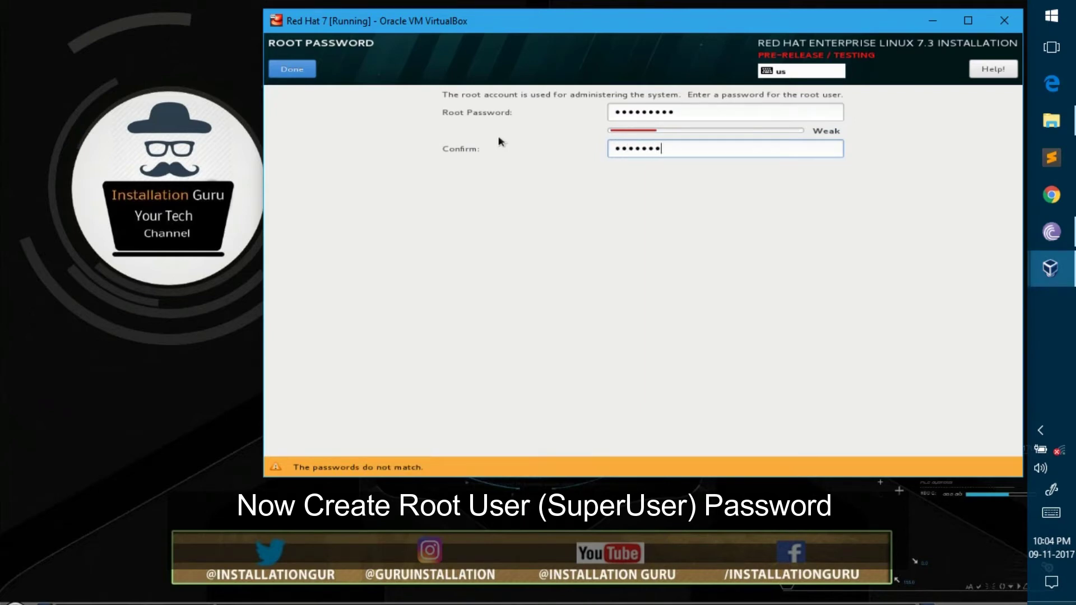
text(•••••••••)
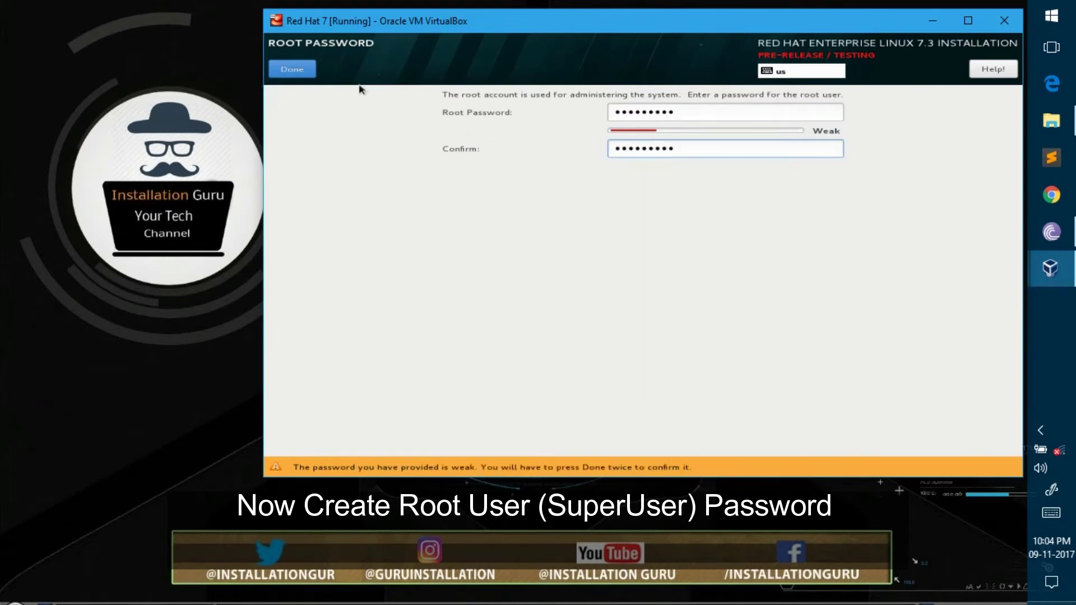
click(311, 76)
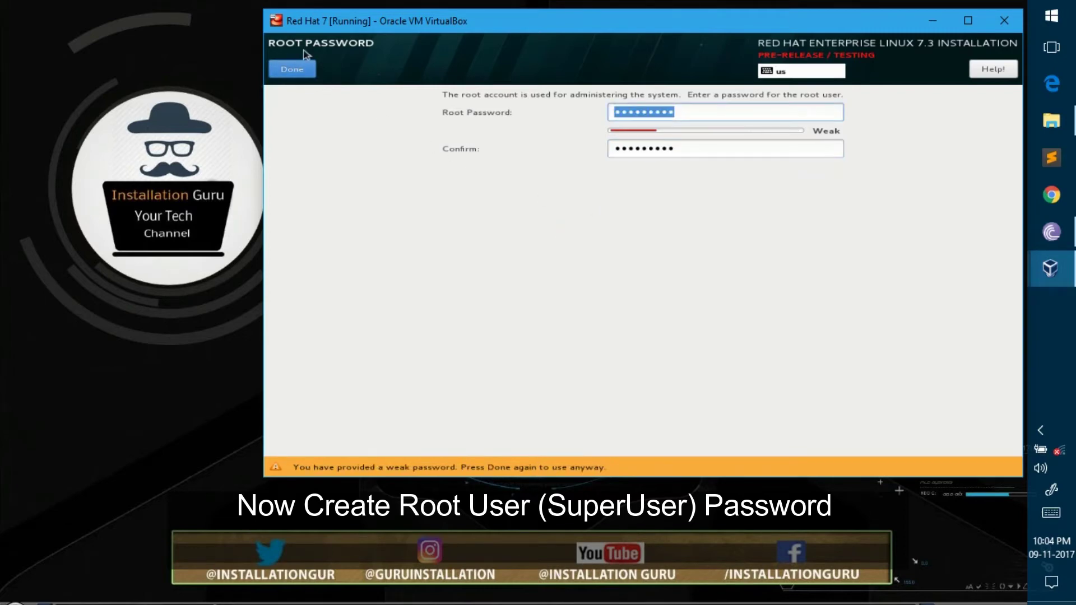
click(304, 70)
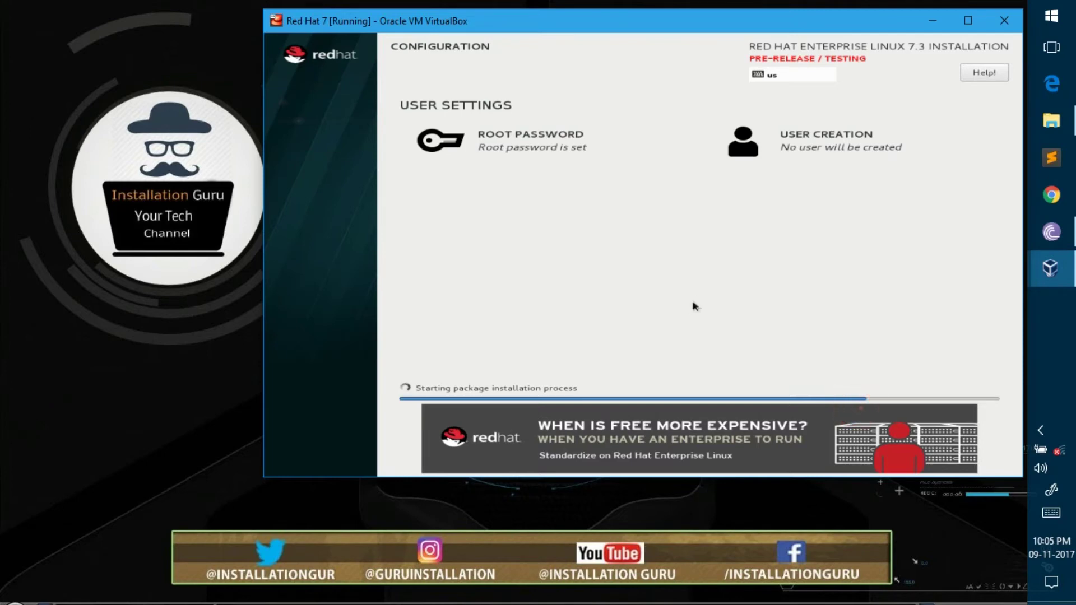
Step: Create an administrator user with a full name and password, accepting the weak-password warning
click(805, 135)
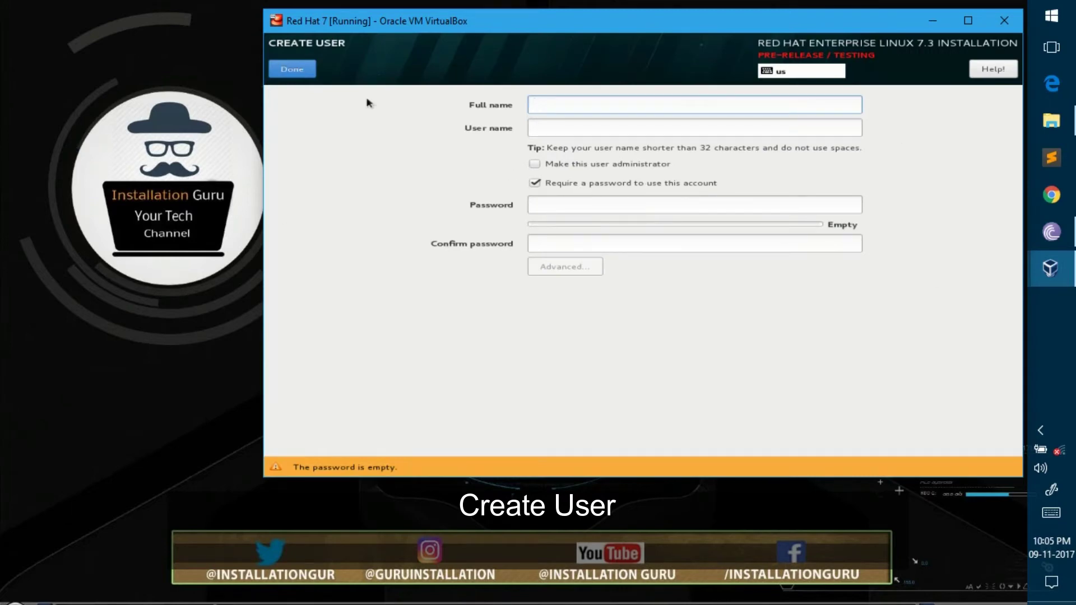
text(Install)
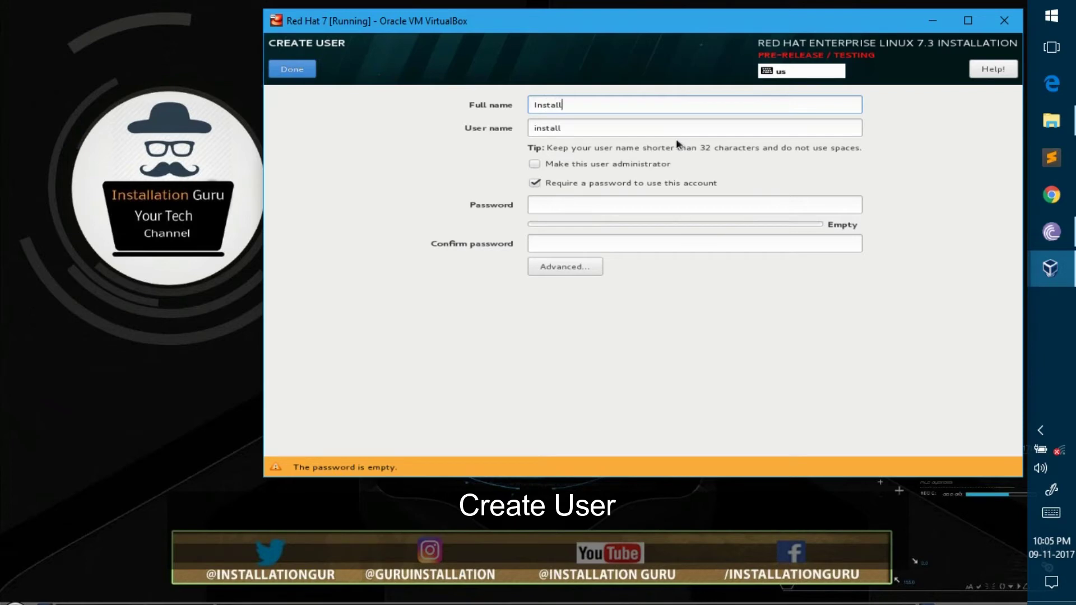
text(ation guru)
click(583, 167)
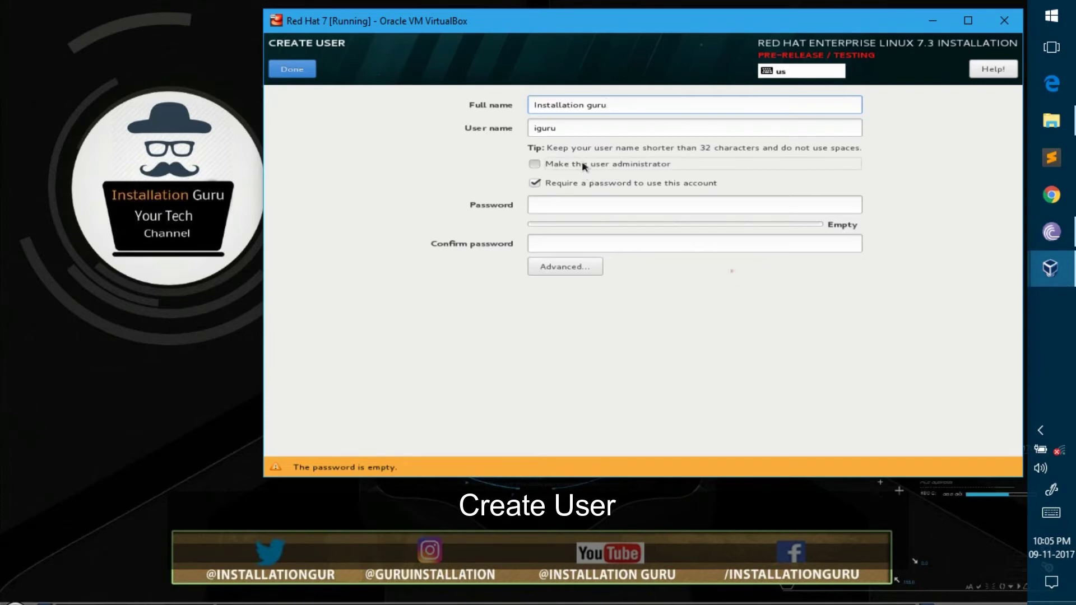
click(553, 206)
text(1234)
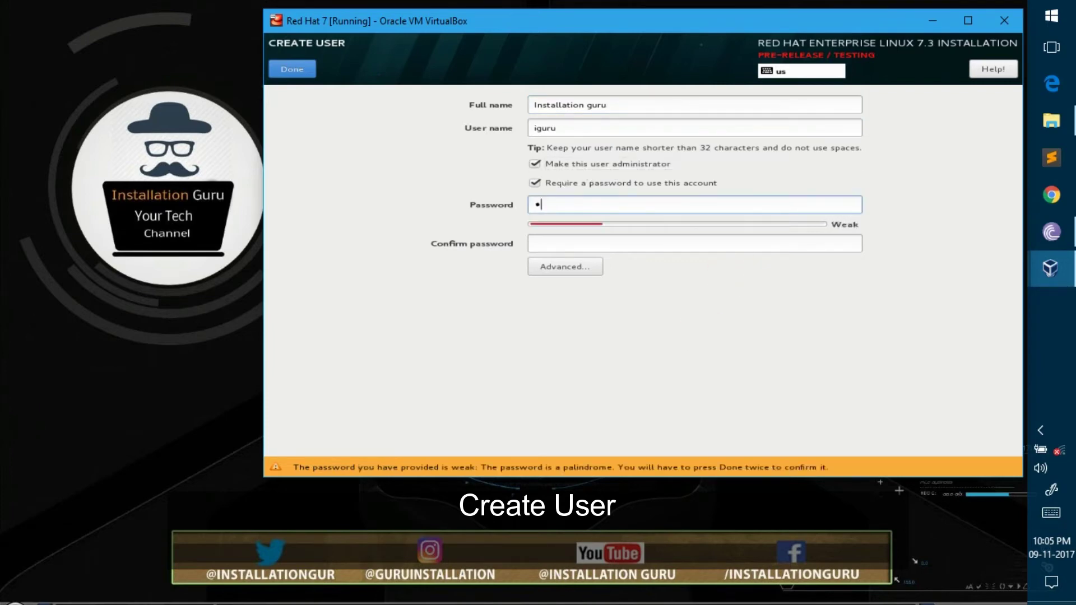
text(567890)
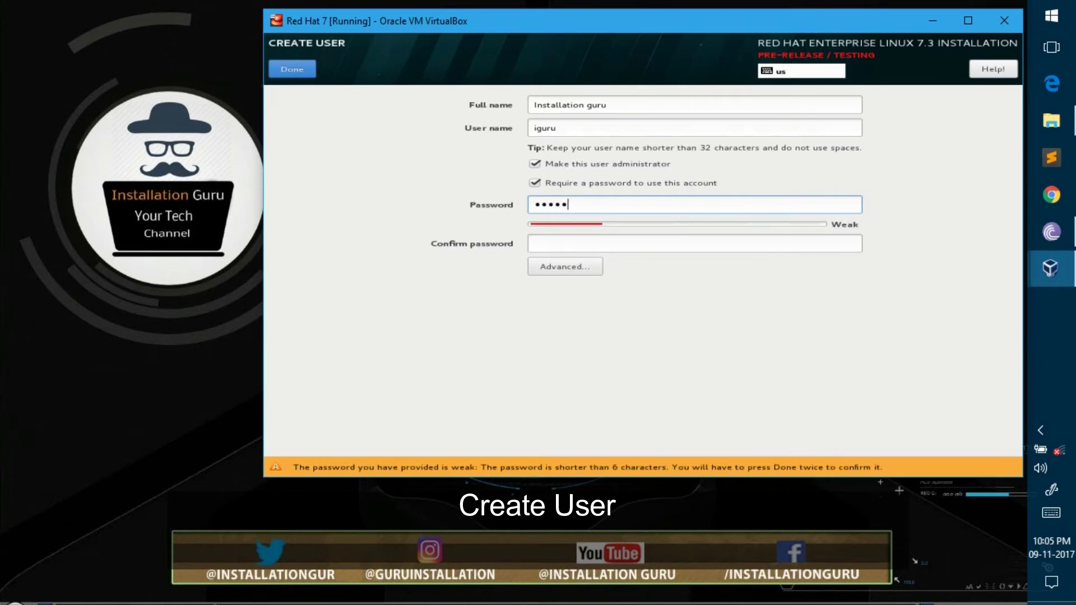
key(Tab)
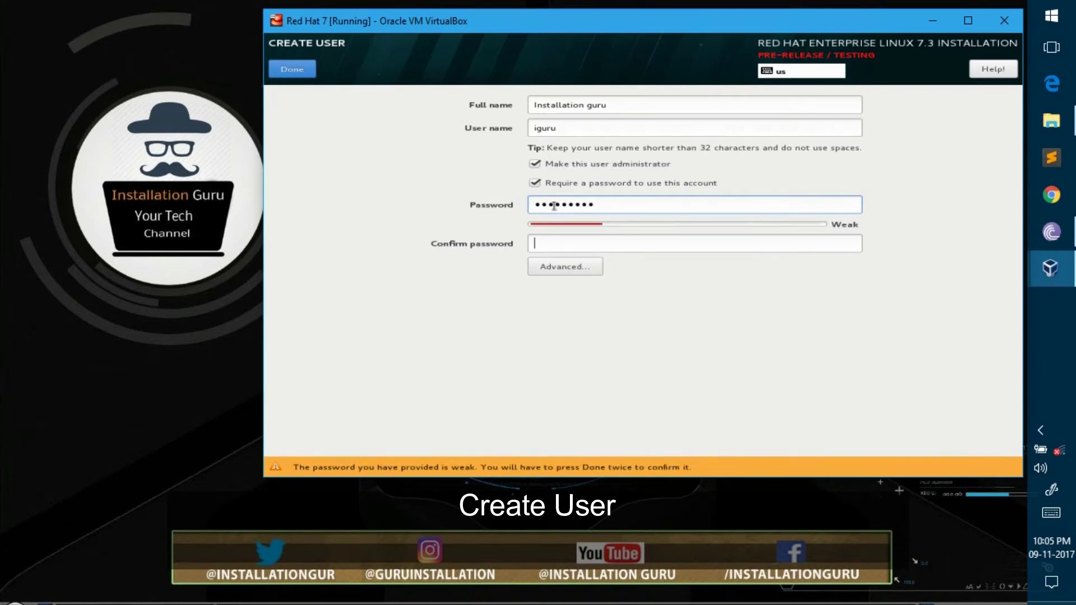
text(12345678)
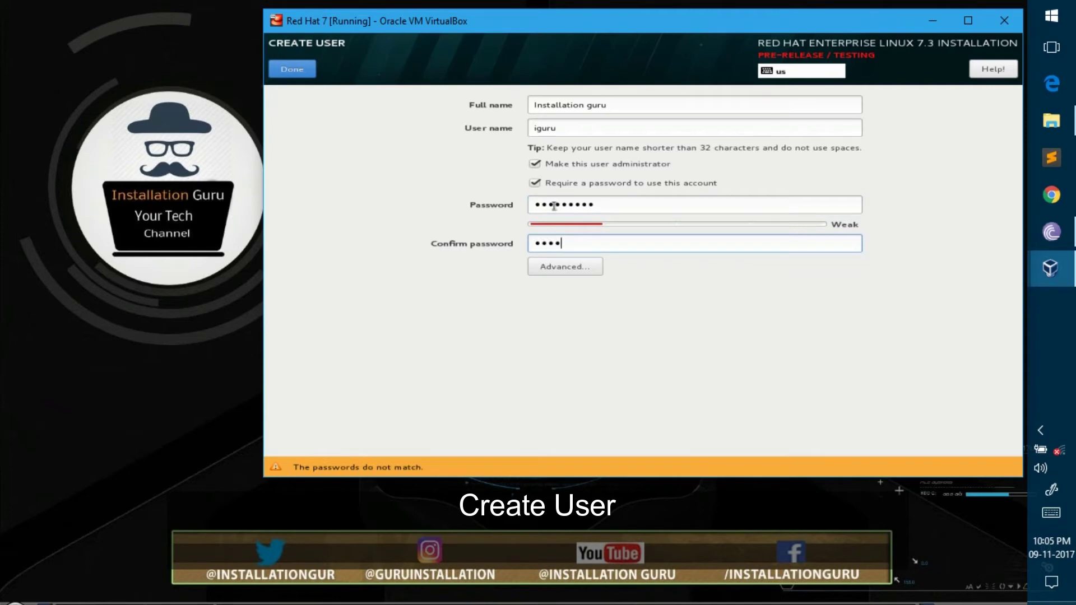
text(9)
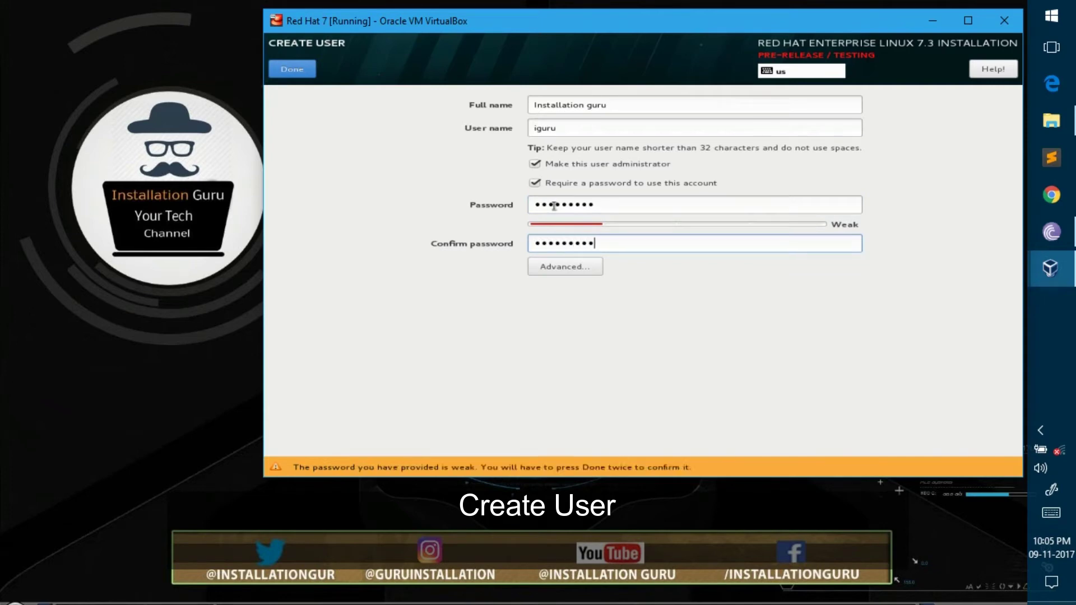
click(292, 68)
click(292, 68)
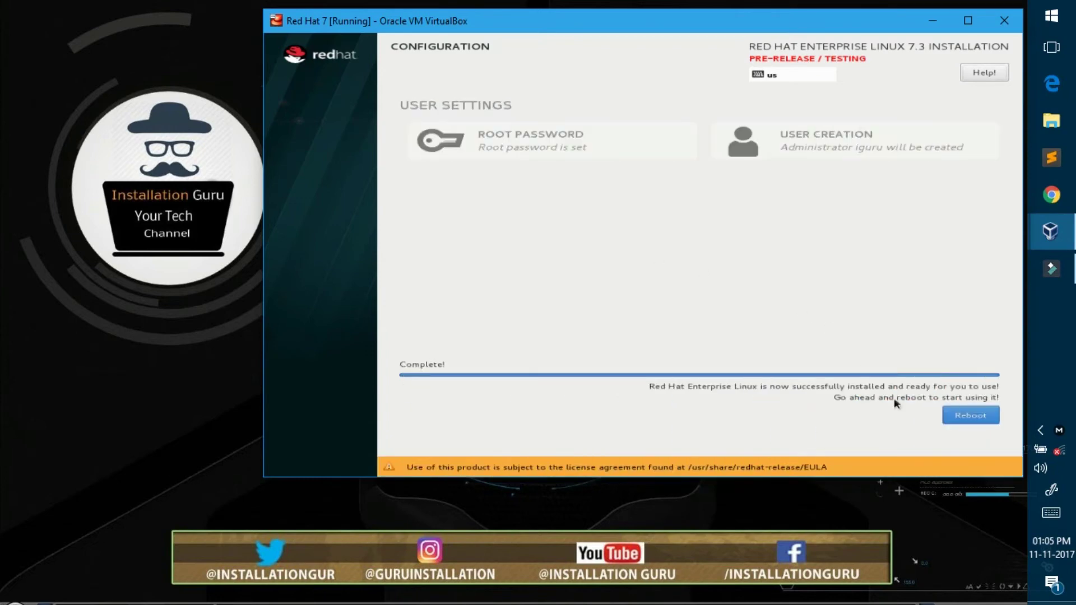
Step: Reboot the VM once the installation reports Complete!
click(976, 415)
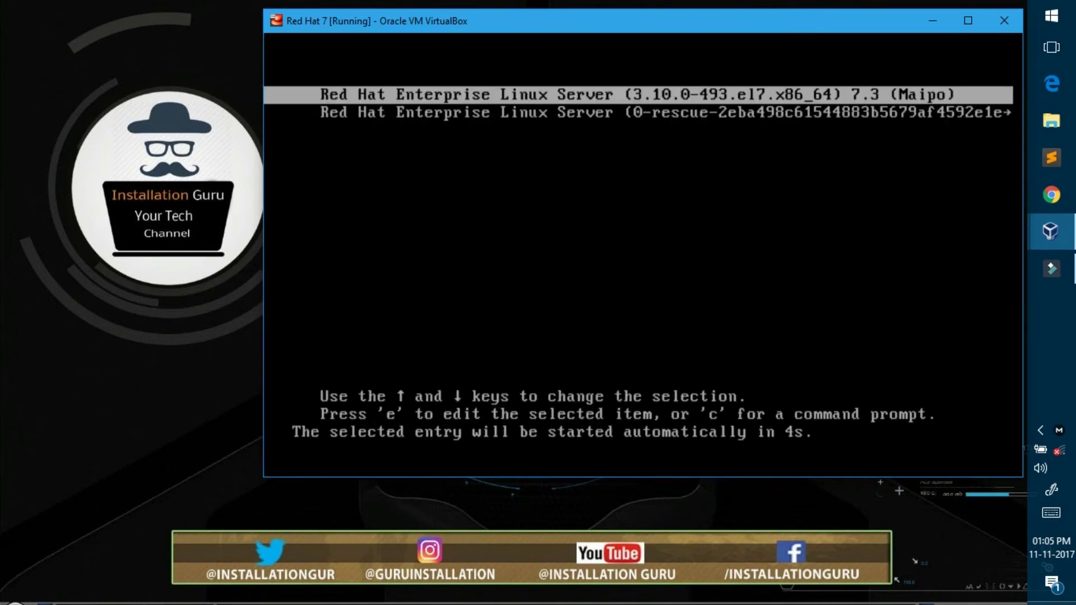
Step: Boot the default Red Hat Enterprise Linux Server 7.3 GRUB entry through to the login screen
key(Return)
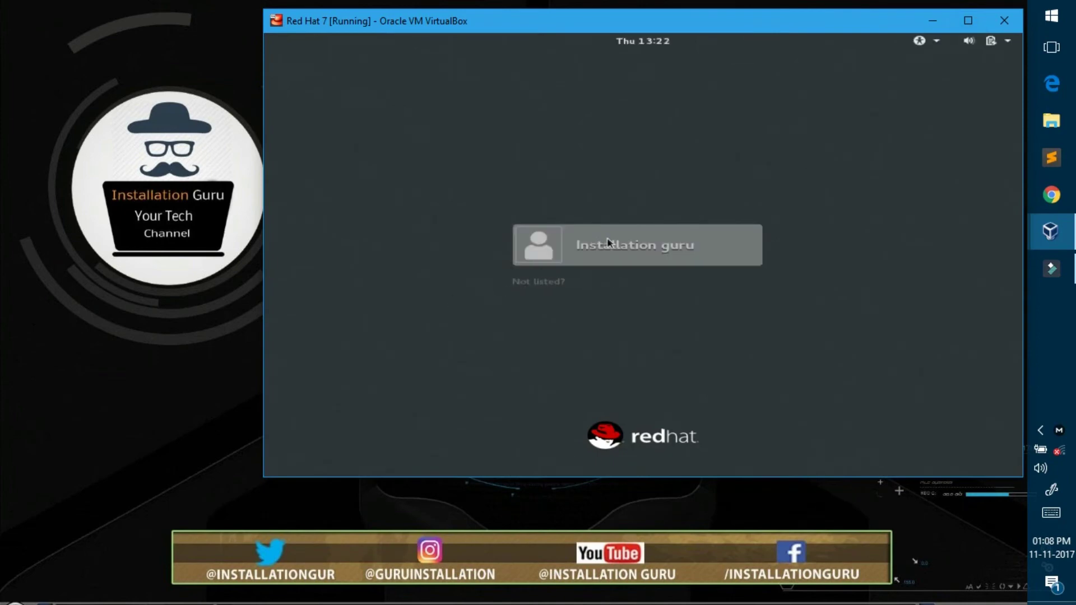
Step: Sign in as the newly created admin user with its password to reach the GNOME desktop
click(617, 249)
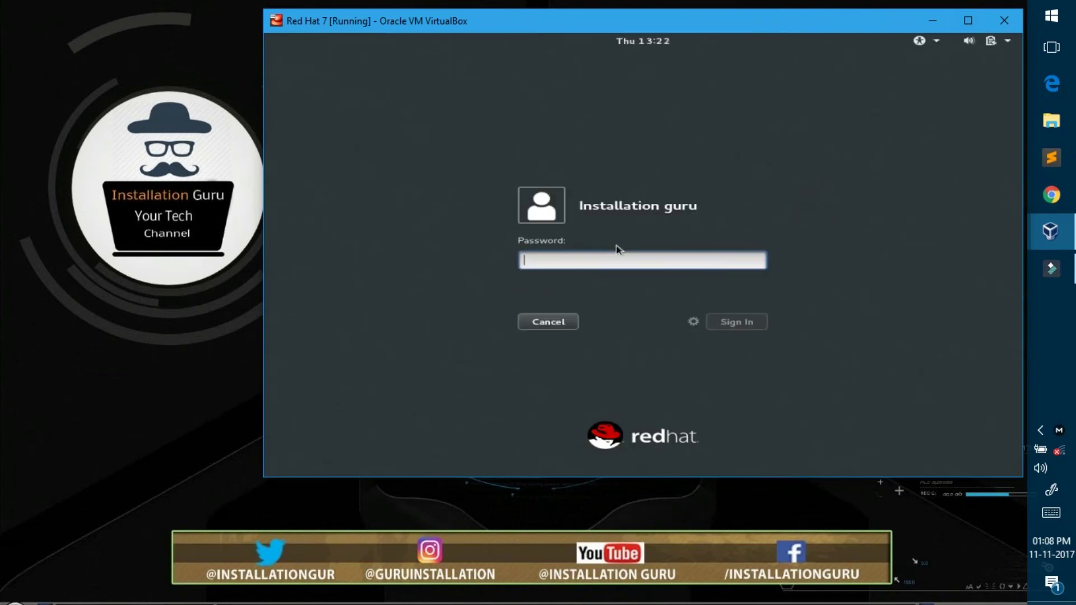
text(********)
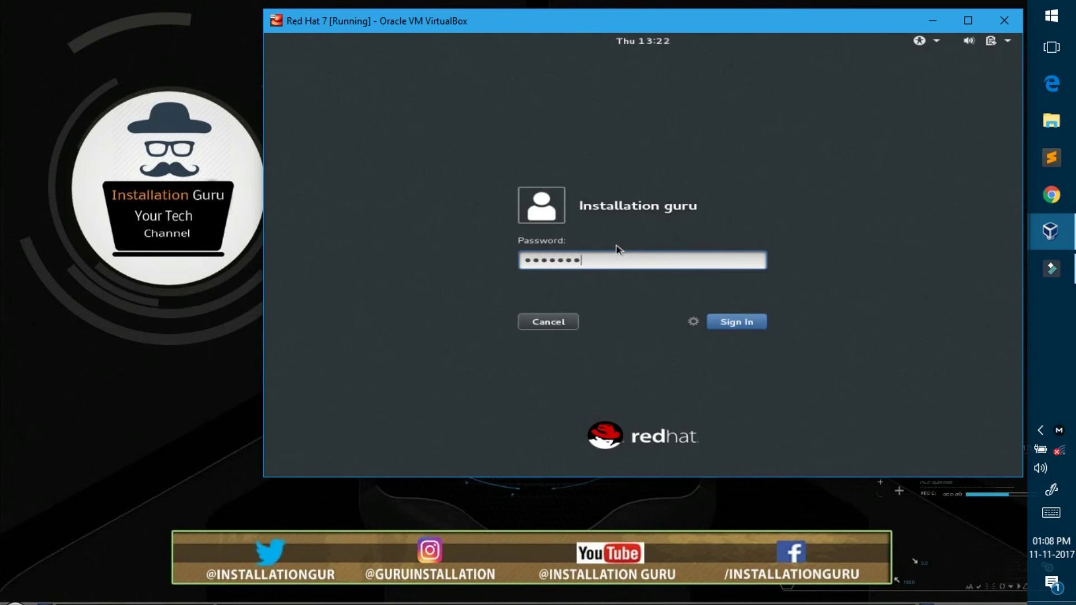
key(Return)
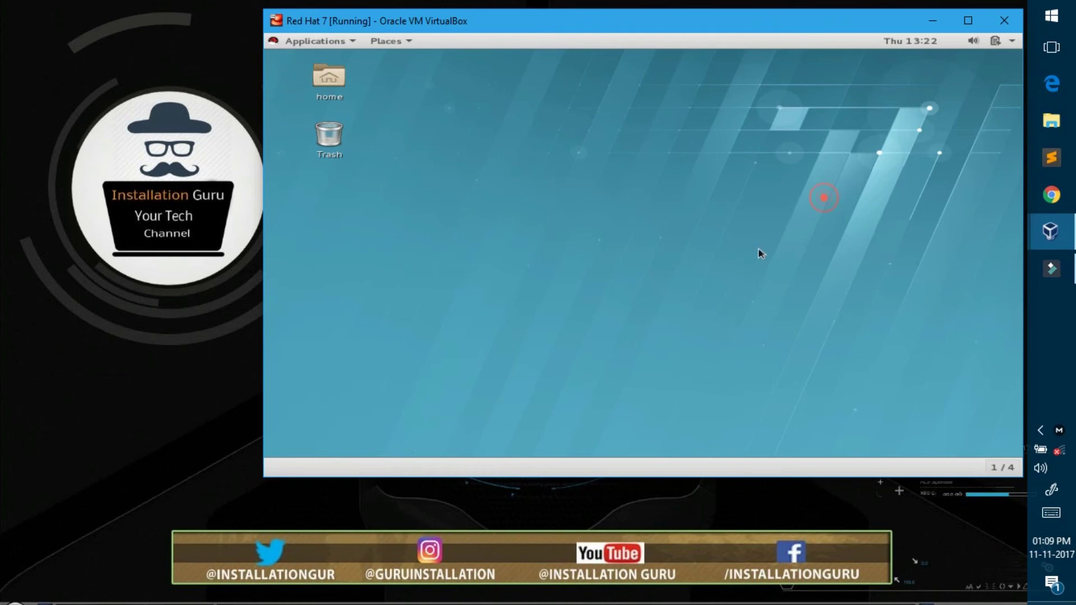
key(super)
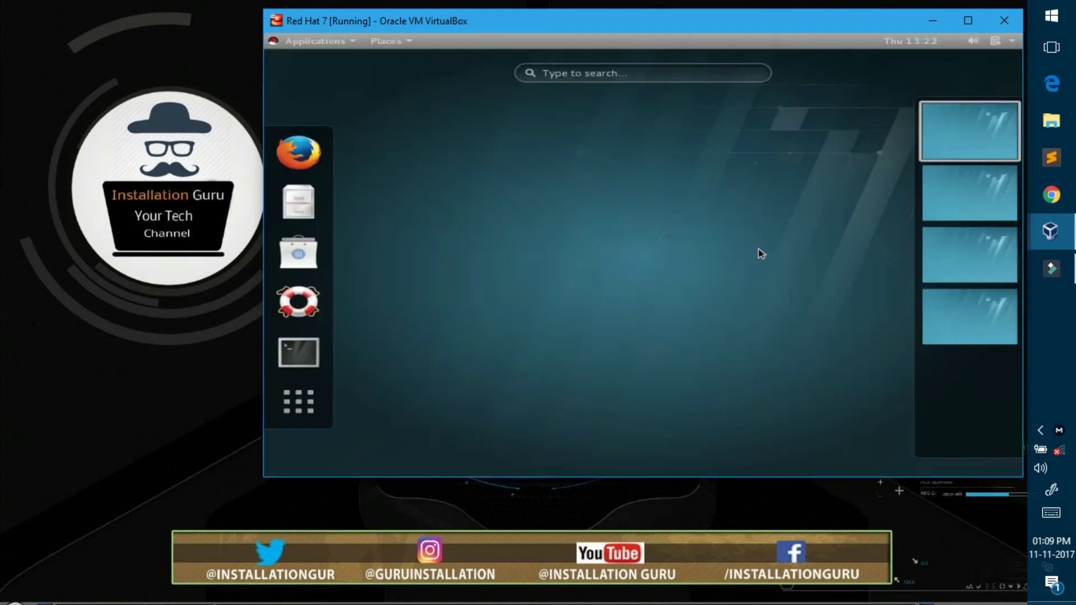
text(sys)
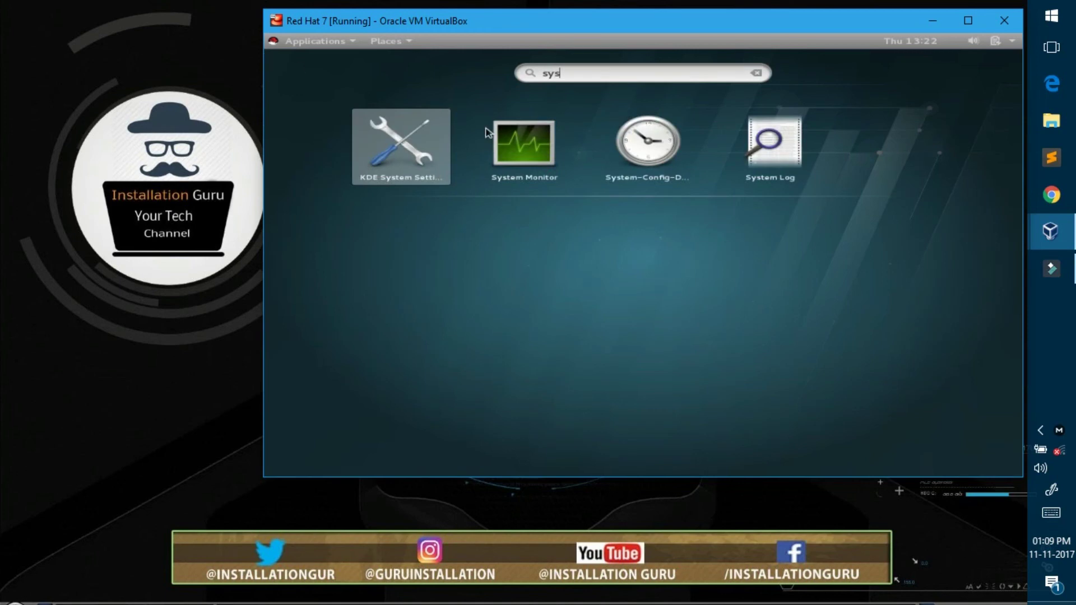
key(BackSpace)
key(BackSpace)
key(BackSpace)
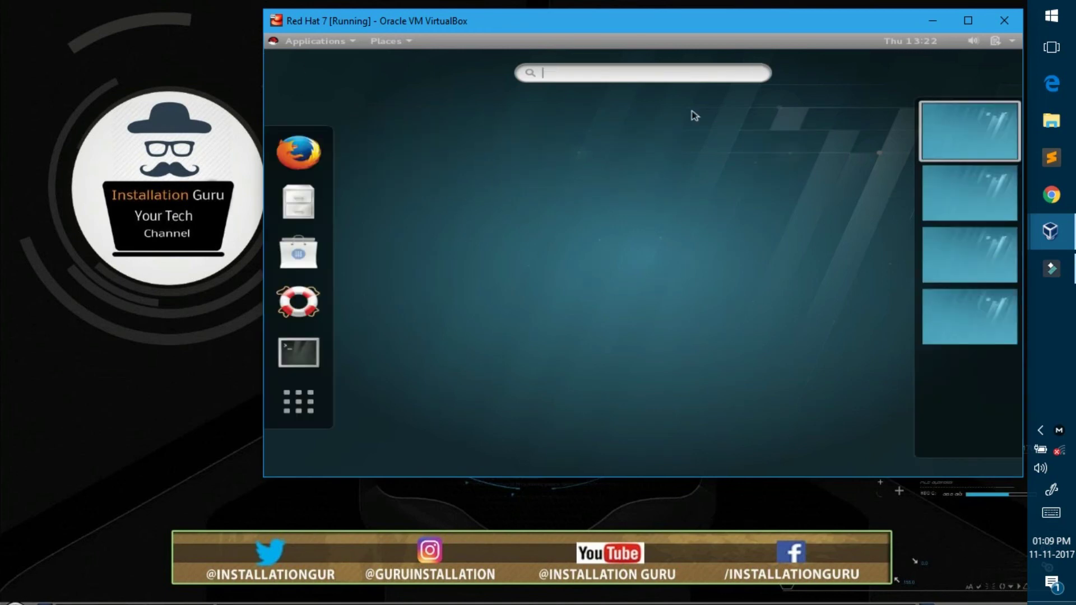
text(sett)
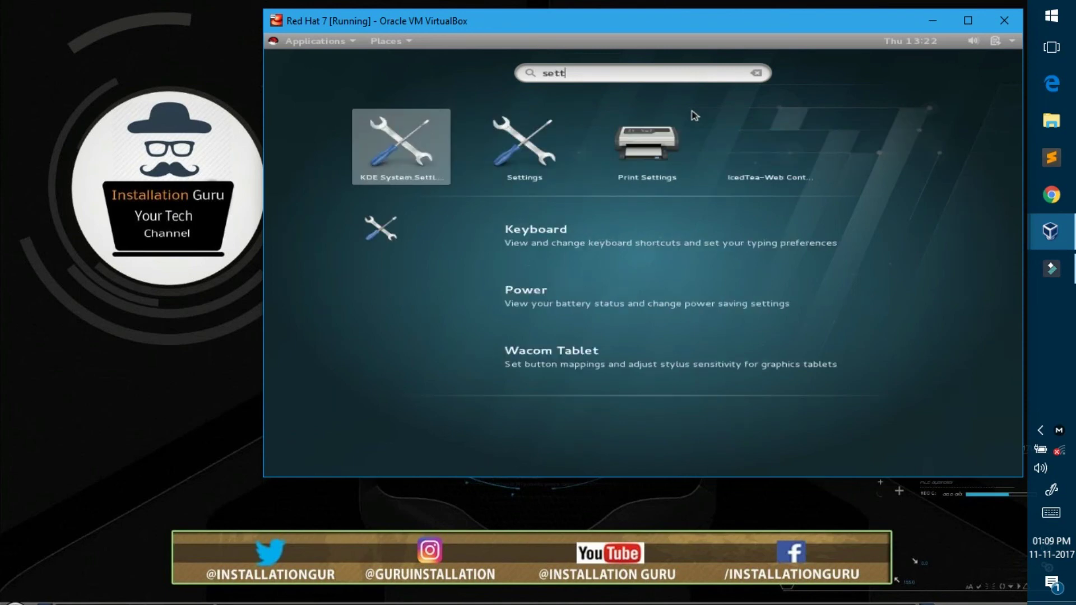
click(510, 164)
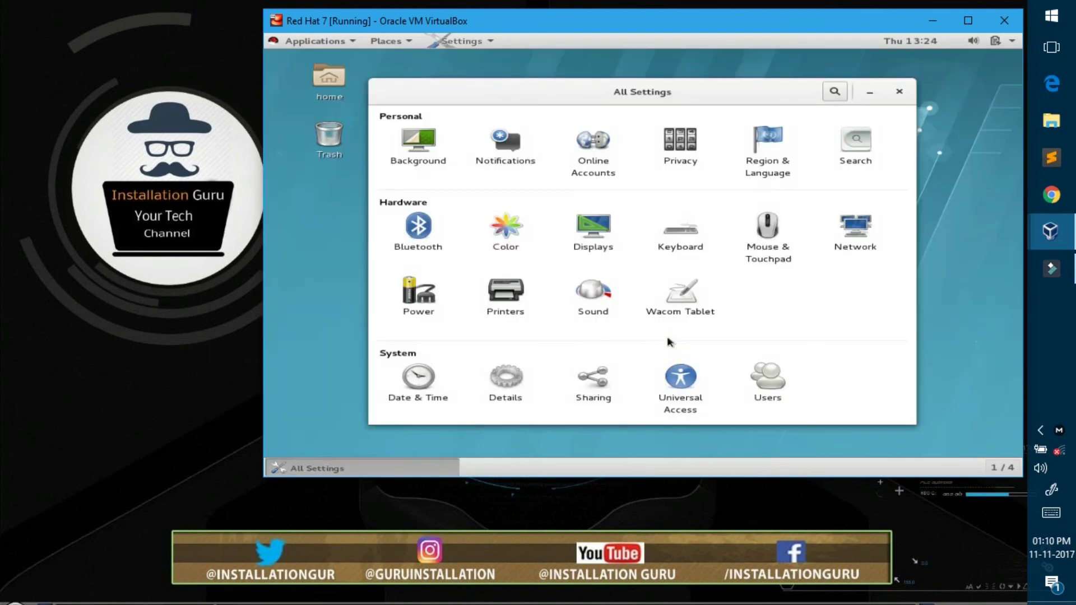
click(511, 374)
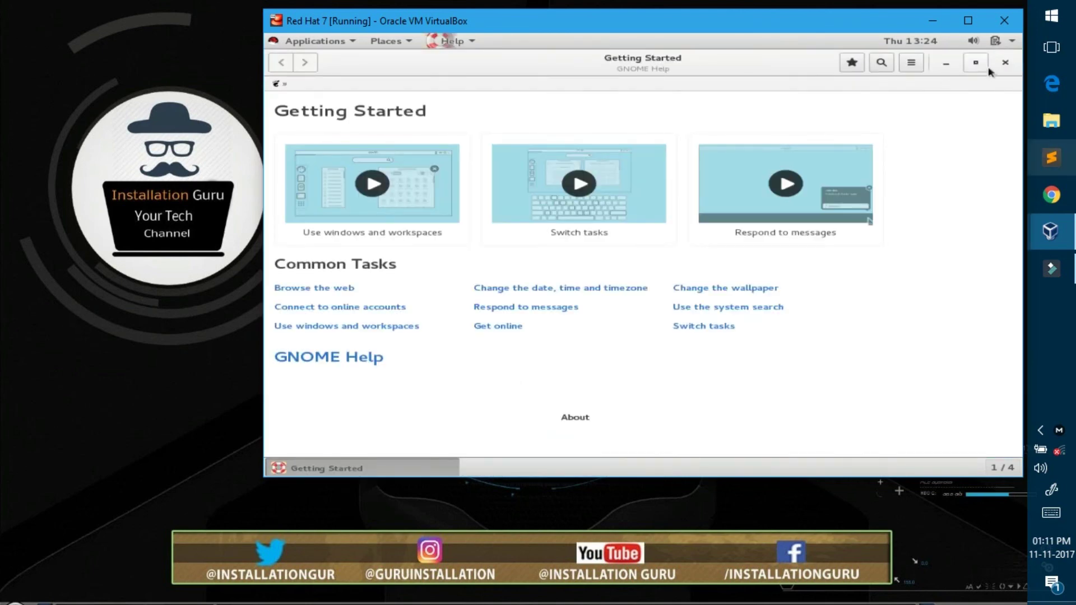
click(1005, 62)
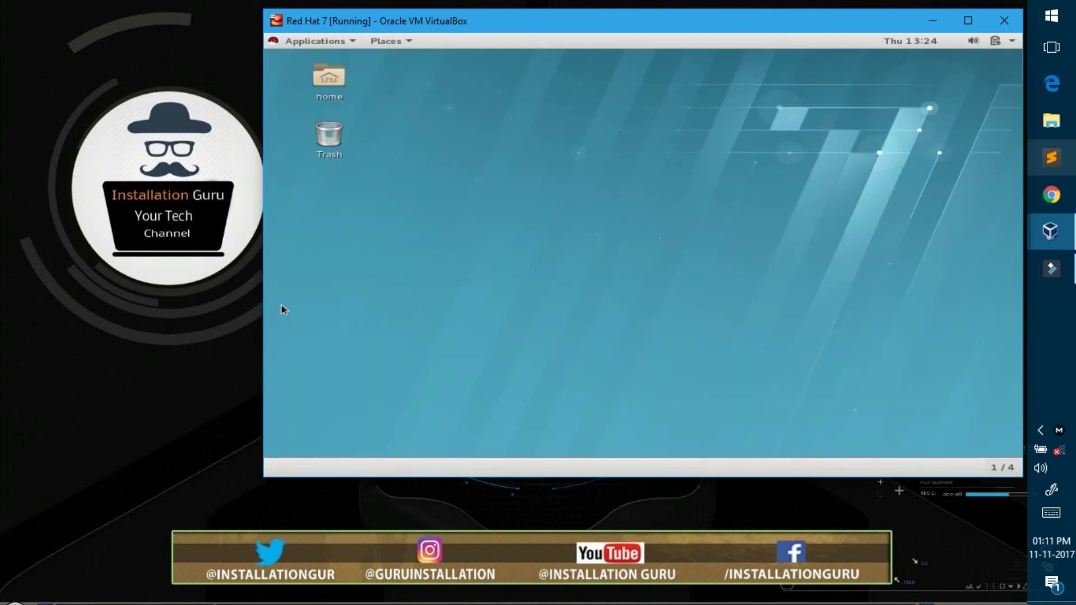
Step: Power off the Red Hat guest from the top-right system menu and confirm Power Off
right_click(675, 259)
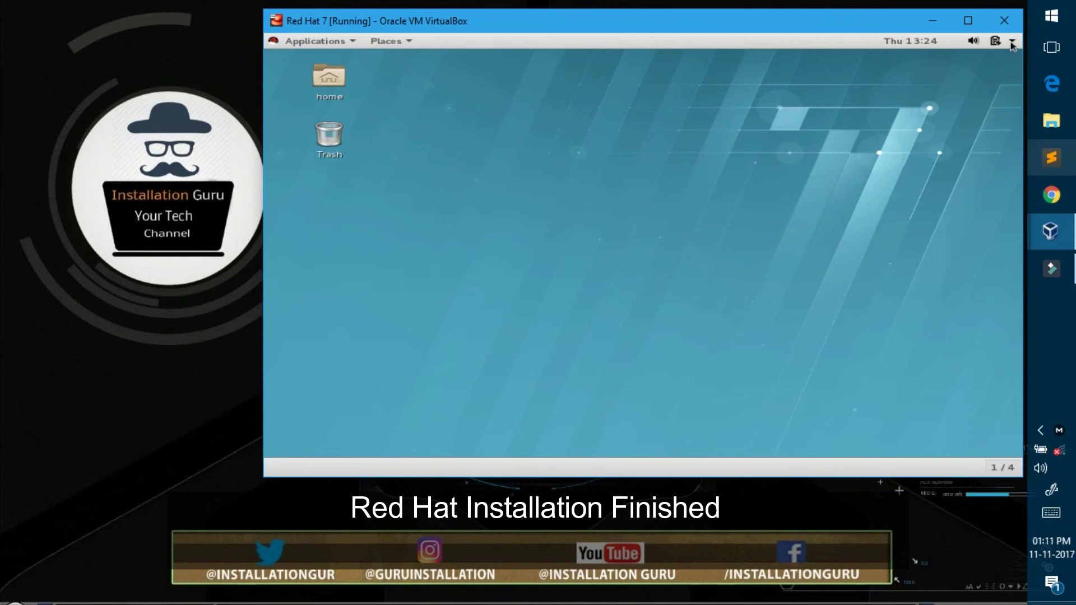
click(1011, 41)
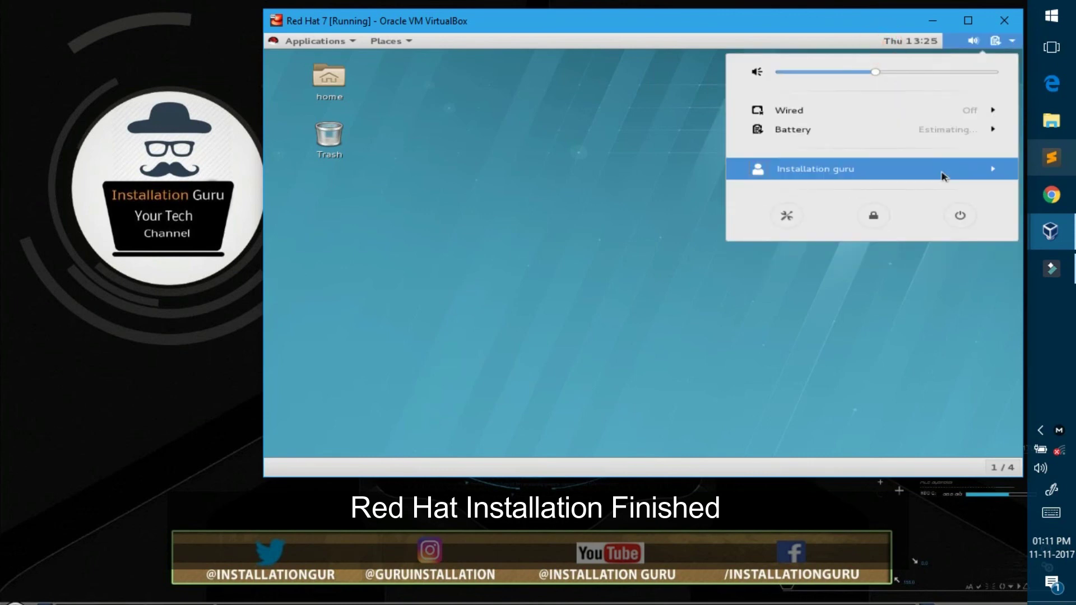
click(961, 215)
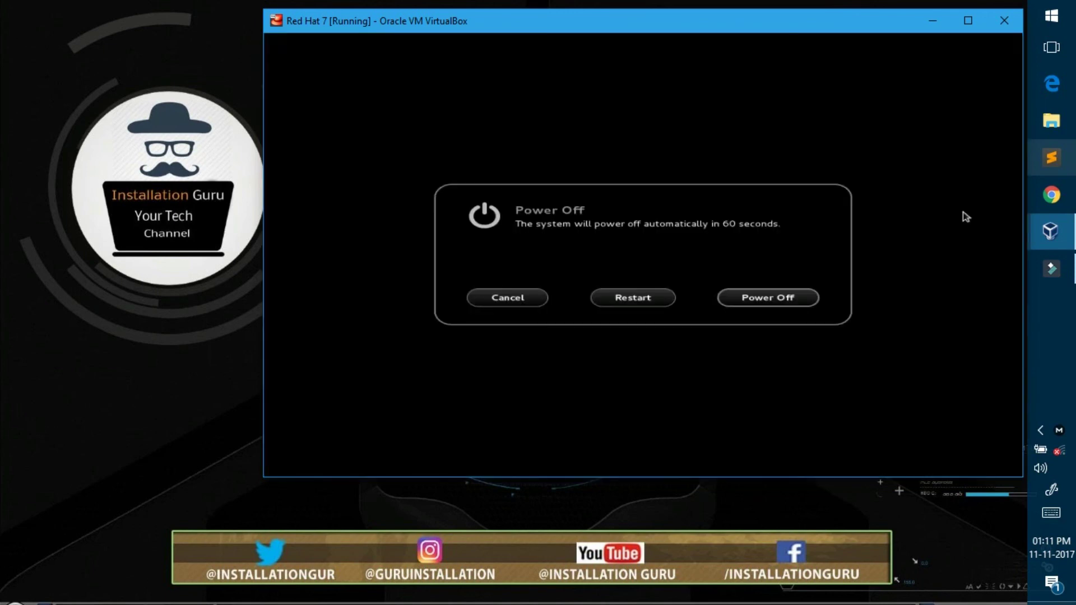
click(729, 299)
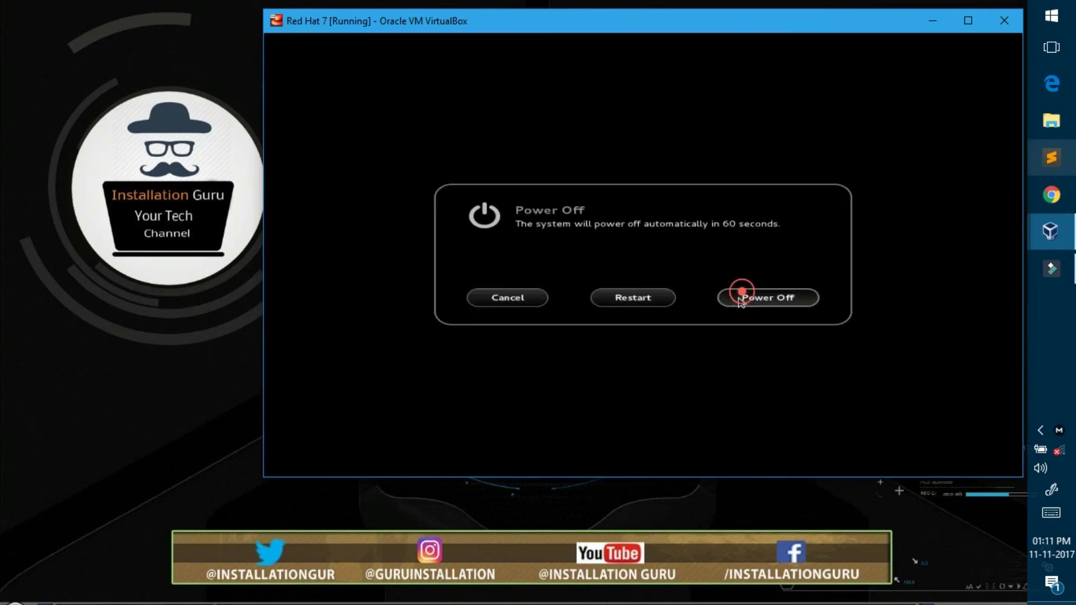